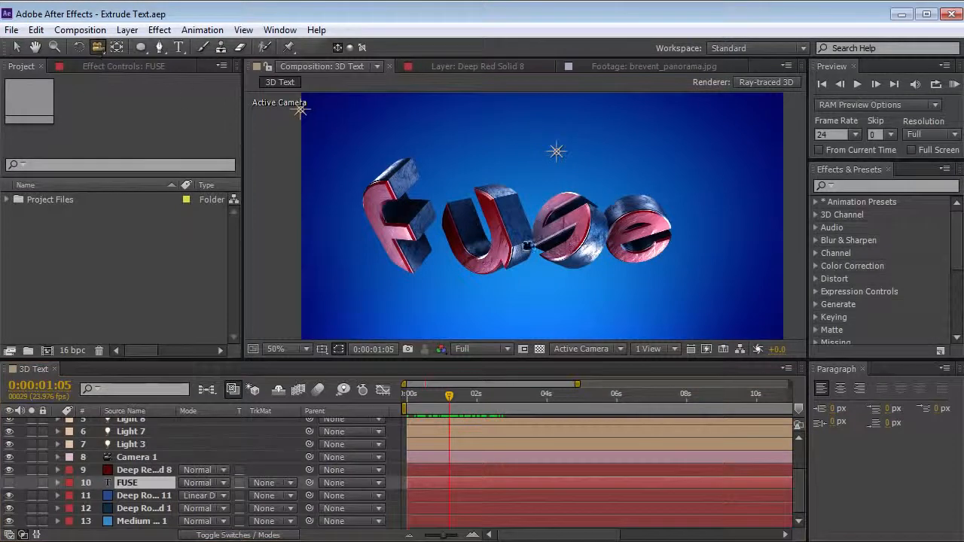
- Examine the finished 3D text and the Element effect's Group 1 rotation settings on the Deep Red Solid 8 layer
left_click_drag(295, 105, 439, 271)
mouse_move(451, 399)
left_mouse_down()
mouse_move(414, 403)
mouse_move(487, 399)
mouse_move(454, 403)
left_mouse_up()
left_click(139, 470)
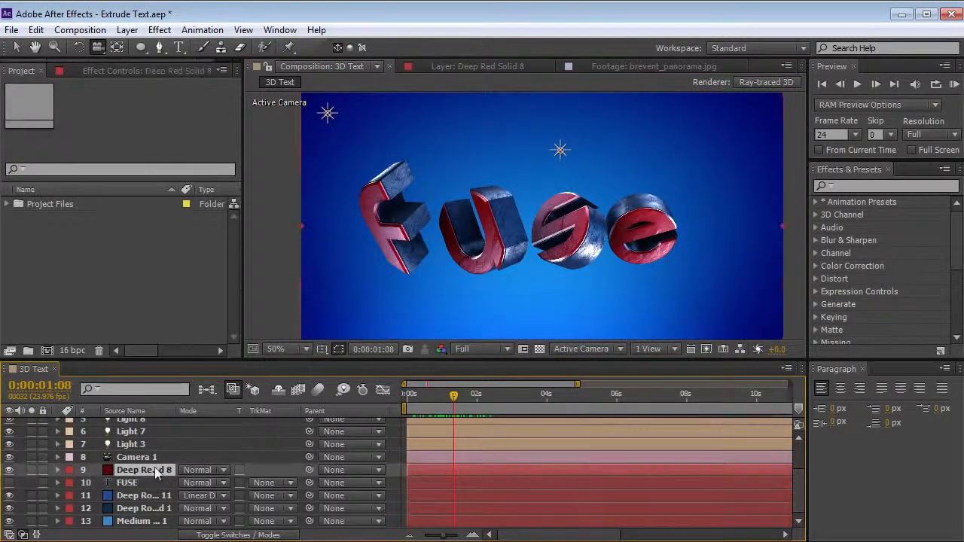
left_click(107, 71)
left_click(8, 100)
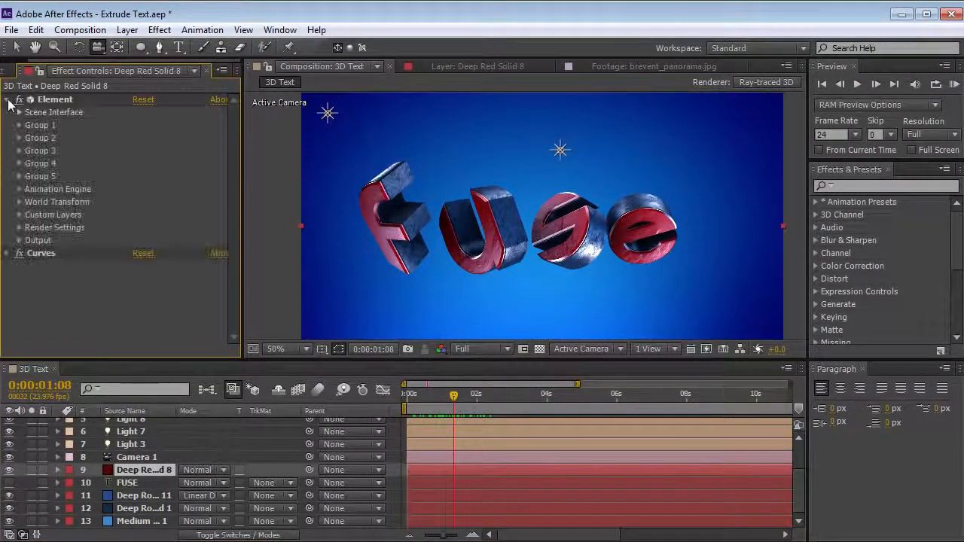
left_click(19, 125)
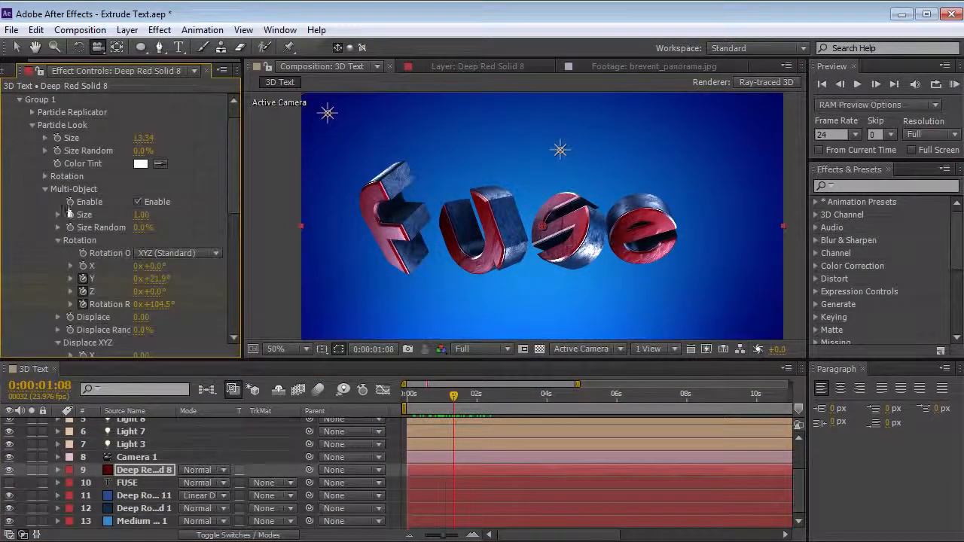
mouse_move(171, 291)
left_mouse_down()
mouse_move(151, 292)
mouse_move(189, 301)
mouse_move(196, 285)
mouse_move(162, 313)
mouse_move(174, 302)
mouse_move(156, 303)
mouse_move(172, 302)
left_mouse_up()
scroll(236, 175, "up", 2)
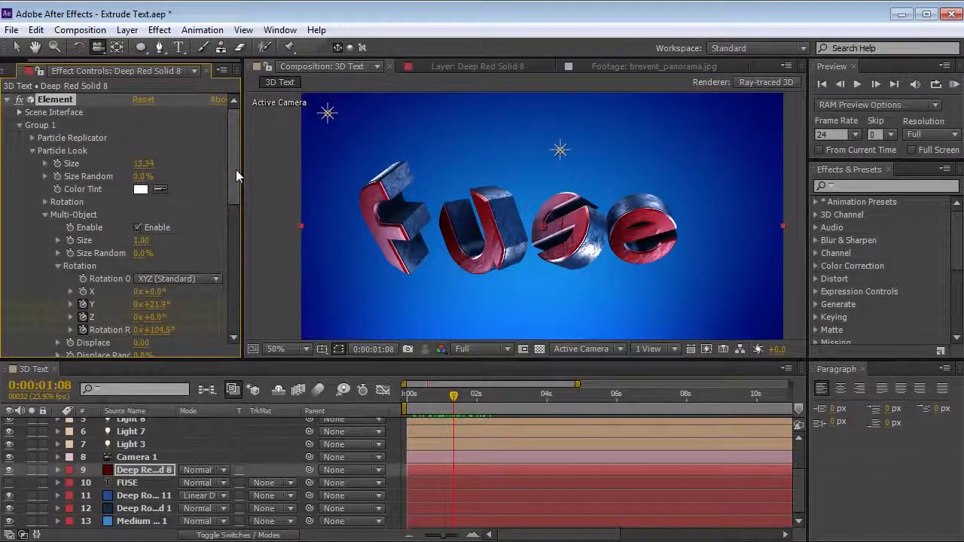
- Delete the Deep Red Solid 8 layer together with the old FUSE text layer
left_click(127, 483)
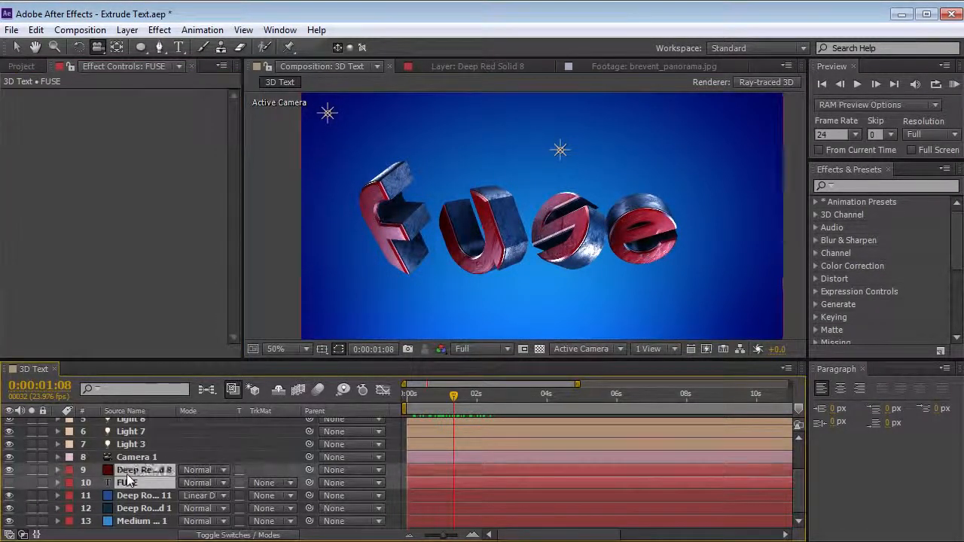
key("Delete")
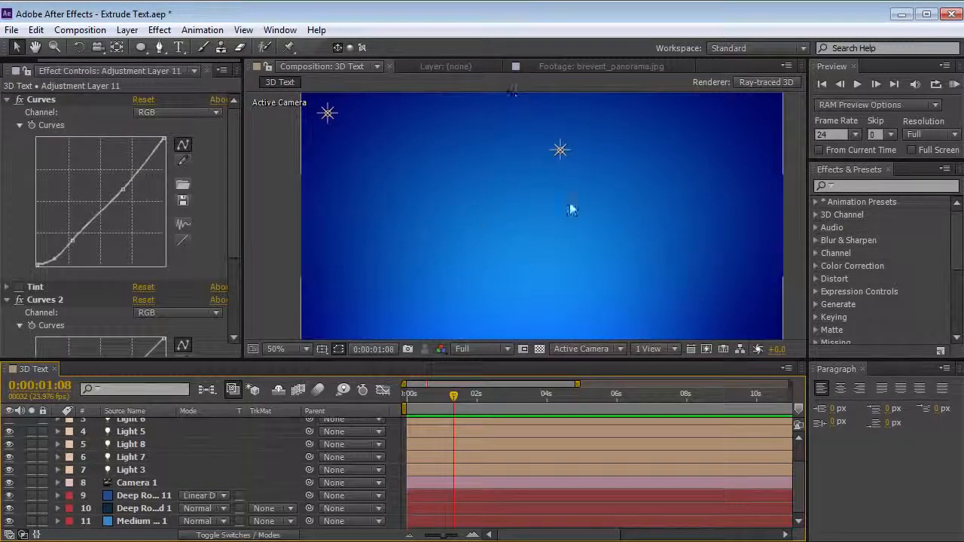
- Create a new 1280 x 720 px royal blue solid and apply the Video Copilot Element effect to it
left_click(127, 29)
mouse_move(144, 49)
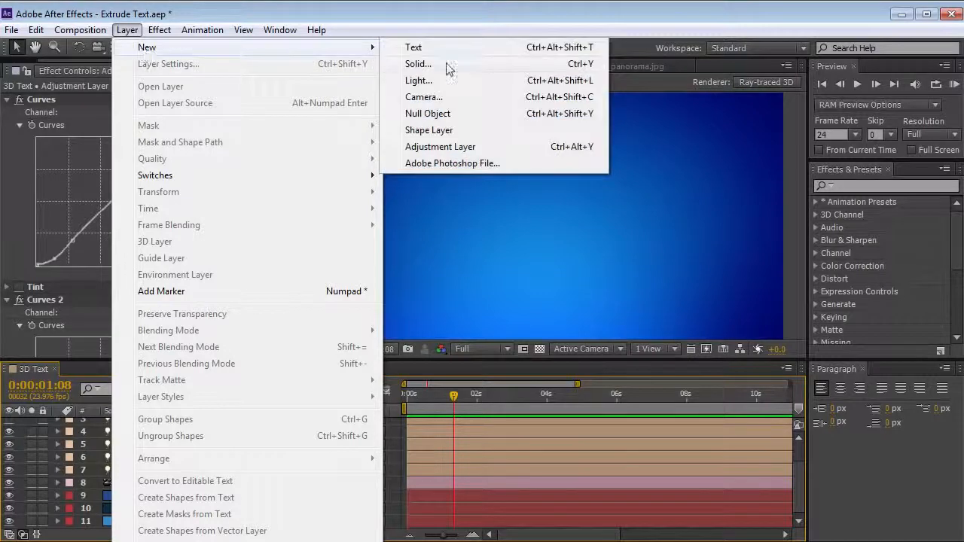
left_click(418, 64)
left_click(348, 431)
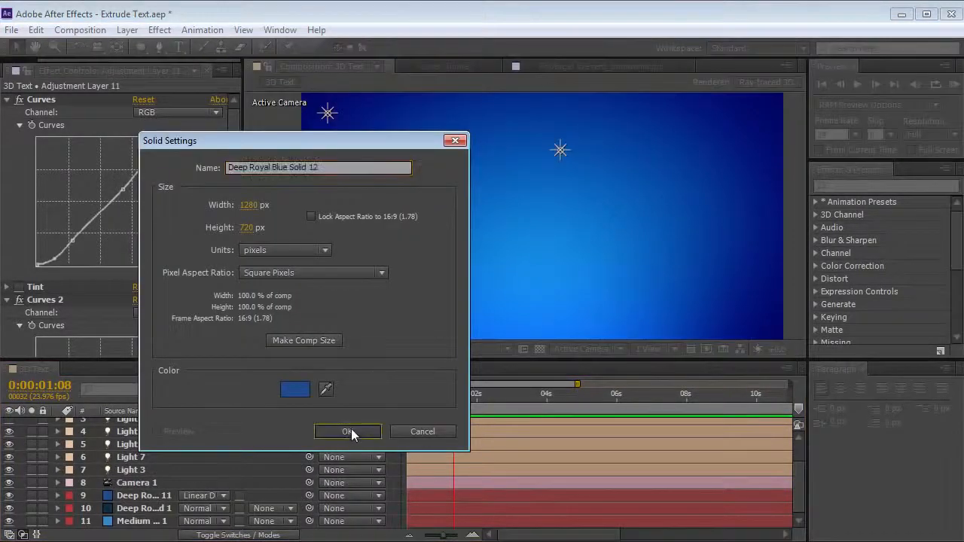
left_click(161, 32)
mouse_move(209, 434)
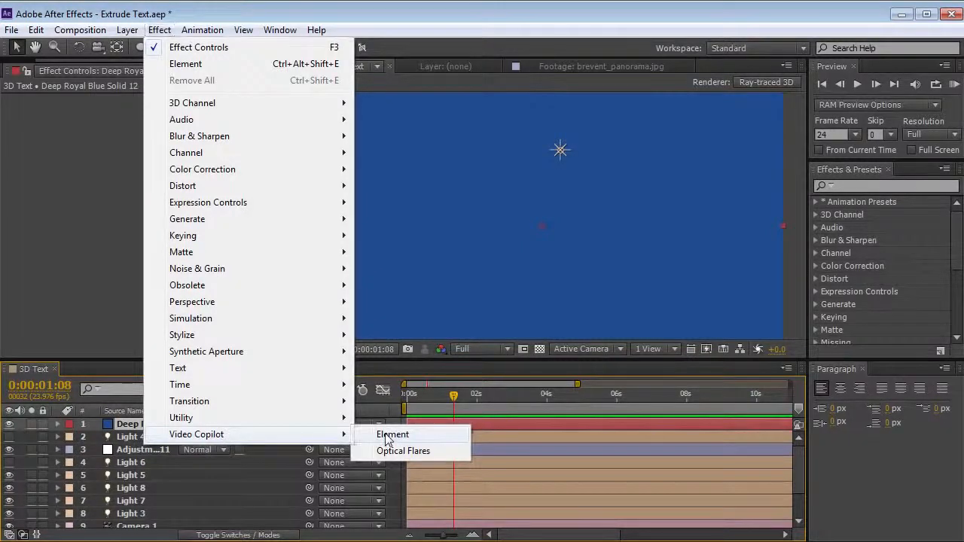
left_click(390, 435)
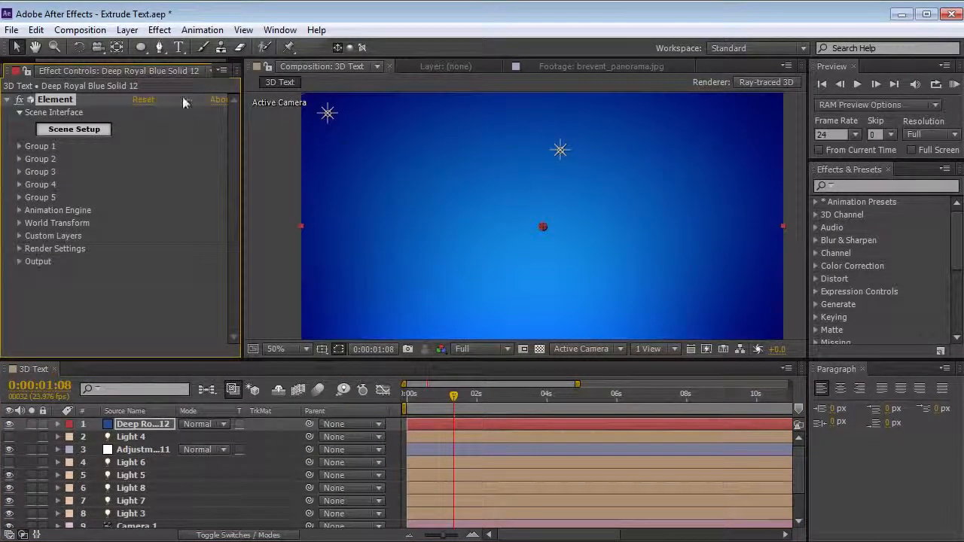
- Add a text layer reading "fuse" near the centre of the composition
left_click(178, 49)
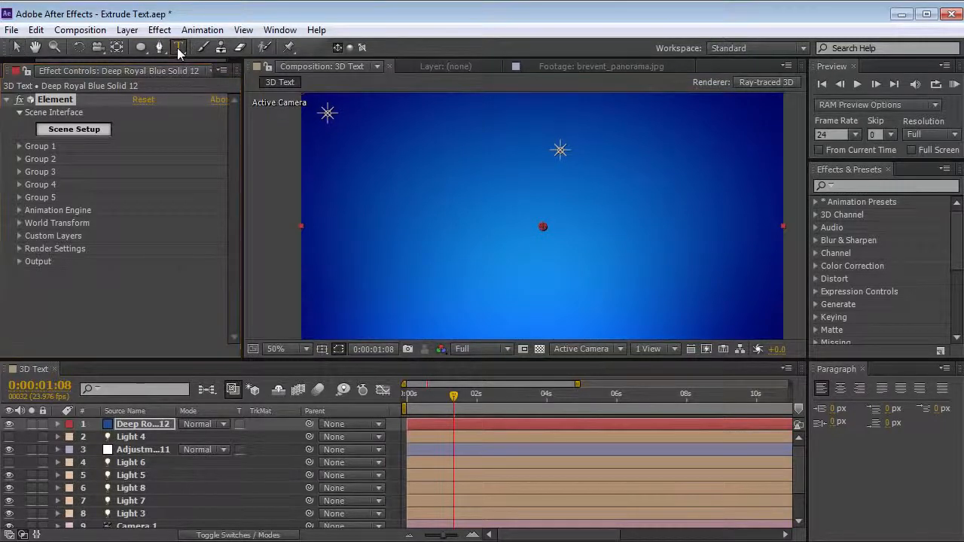
left_click(451, 219)
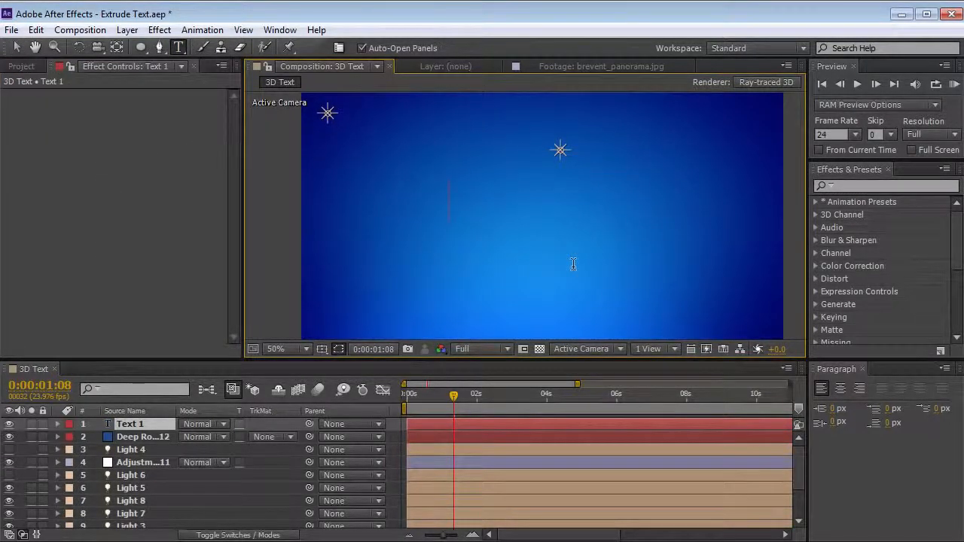
type("fuse")
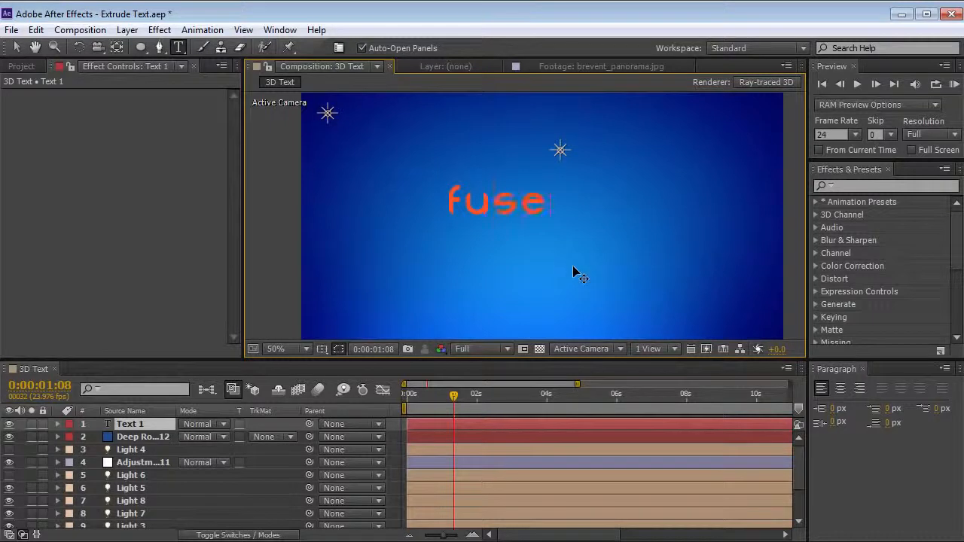
left_click(17, 47)
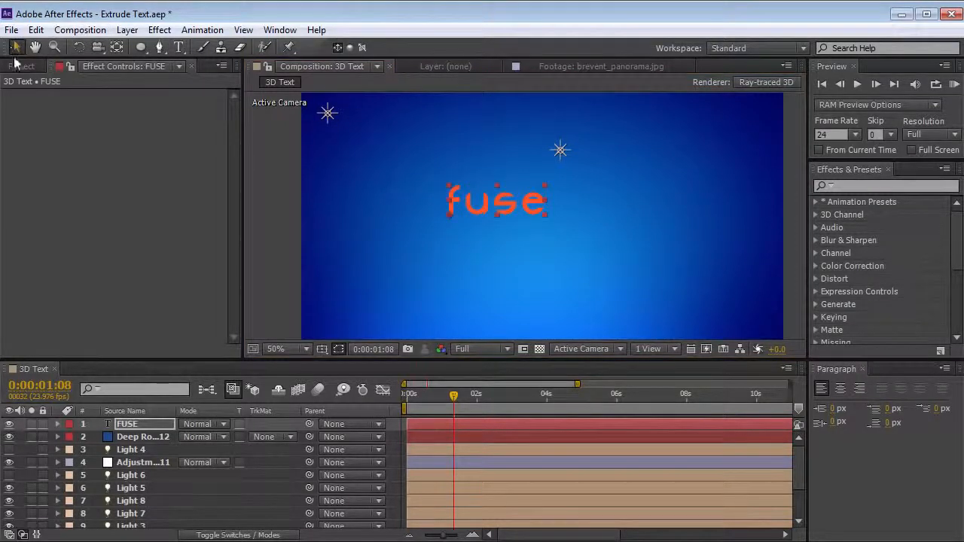
- Assign the FUSE text layer to Path Layer 1 of Element's custom text and masks, and hide the text layer
left_click(143, 437)
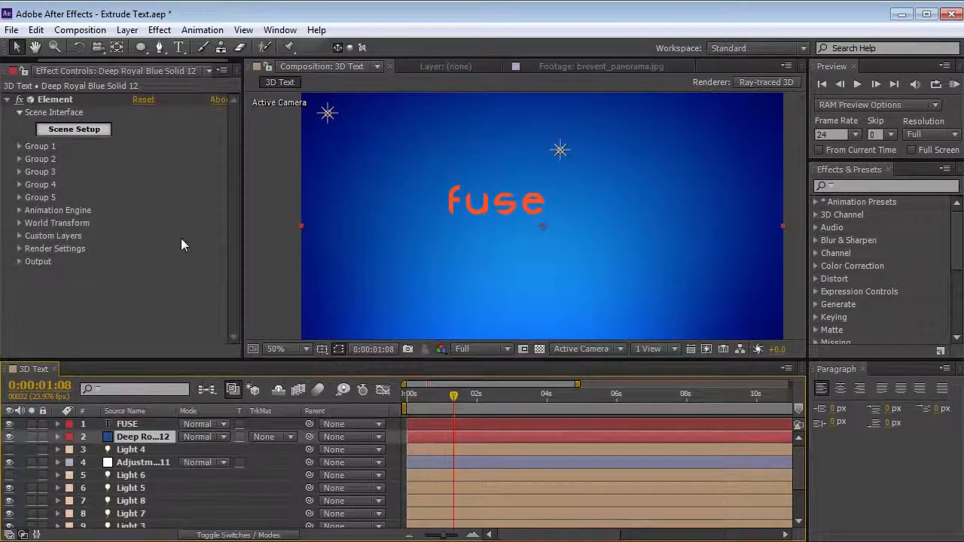
left_click(19, 236)
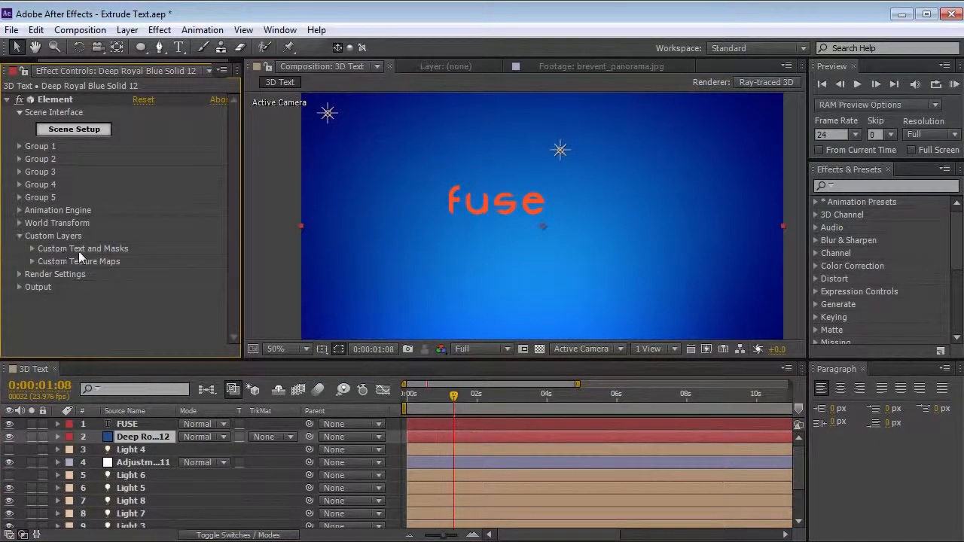
left_click(32, 248)
left_click(171, 235)
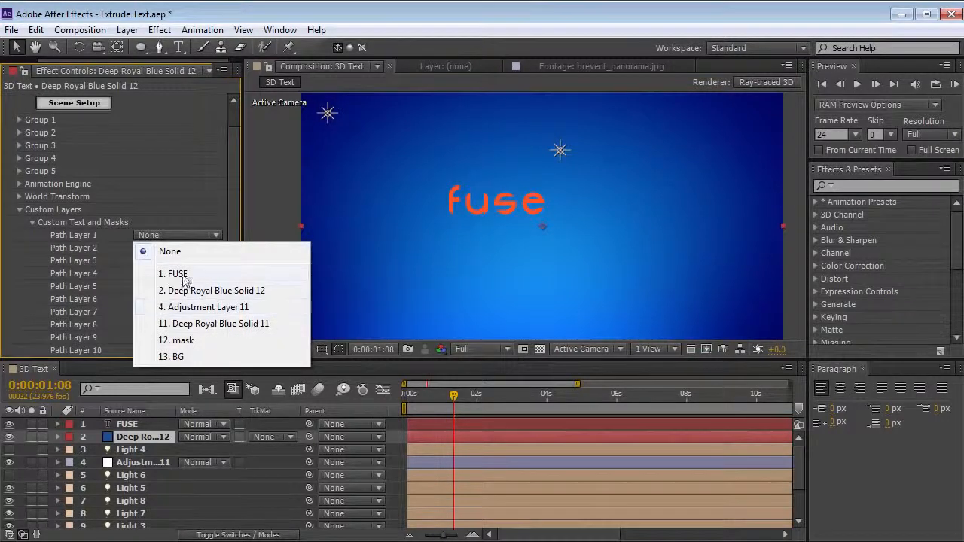
left_click(186, 274)
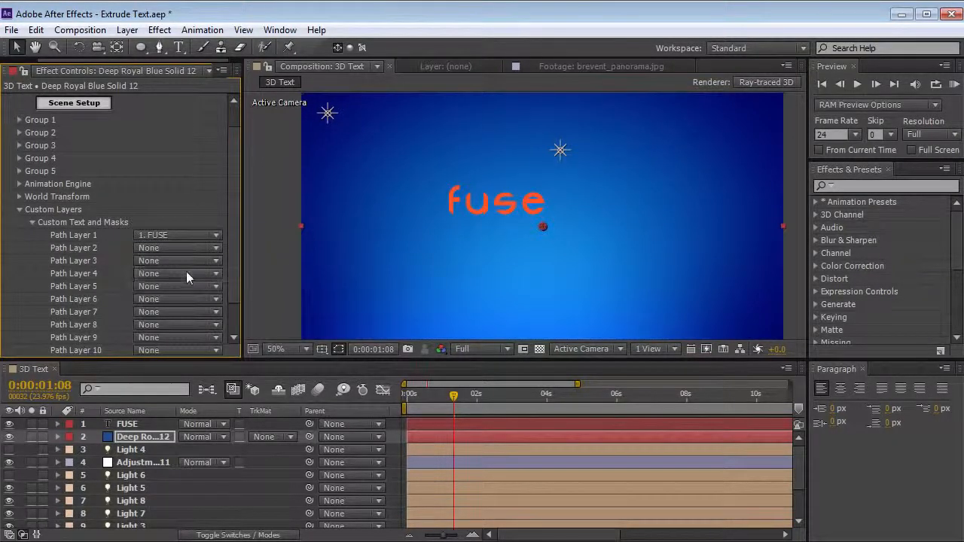
left_click(31, 223)
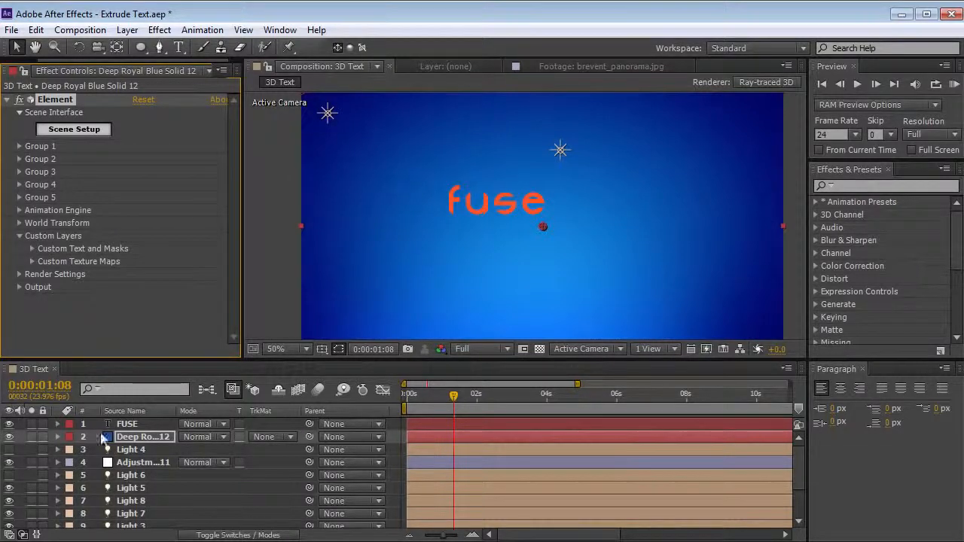
left_click(9, 424)
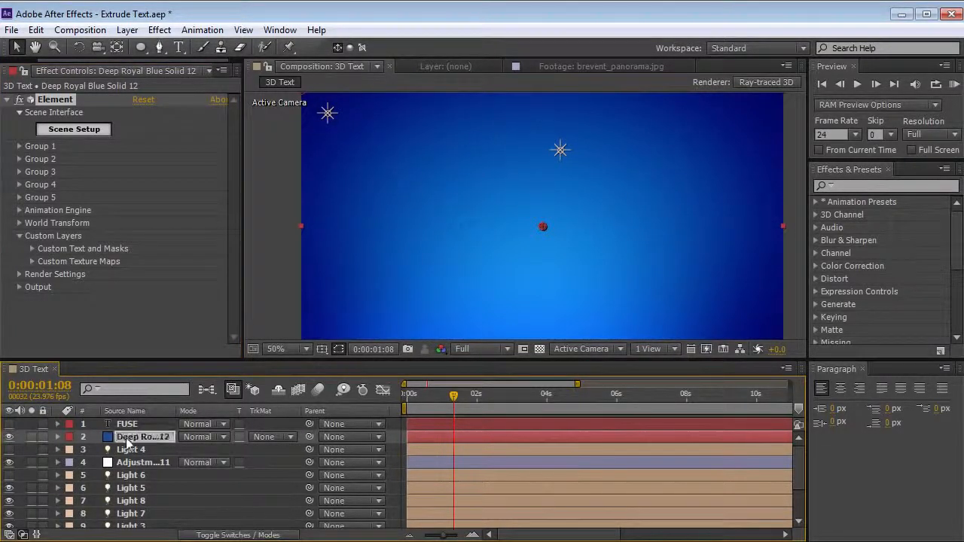
- Open Element's scene setup and extrude the custom text path into a 3D model
left_click(76, 130)
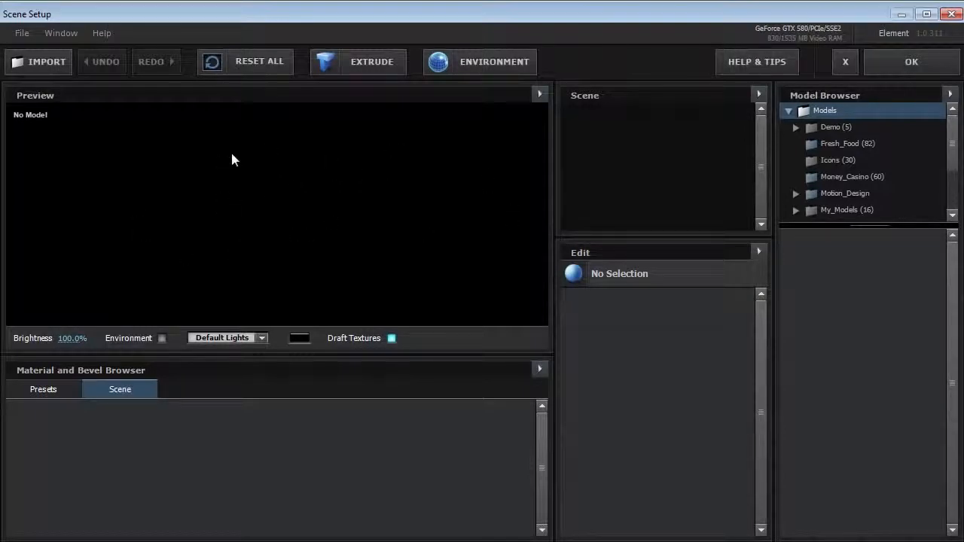
left_click(354, 63)
mouse_move(295, 227)
left_mouse_down()
mouse_move(254, 258)
mouse_move(304, 244)
mouse_move(355, 252)
mouse_move(296, 243)
left_mouse_up()
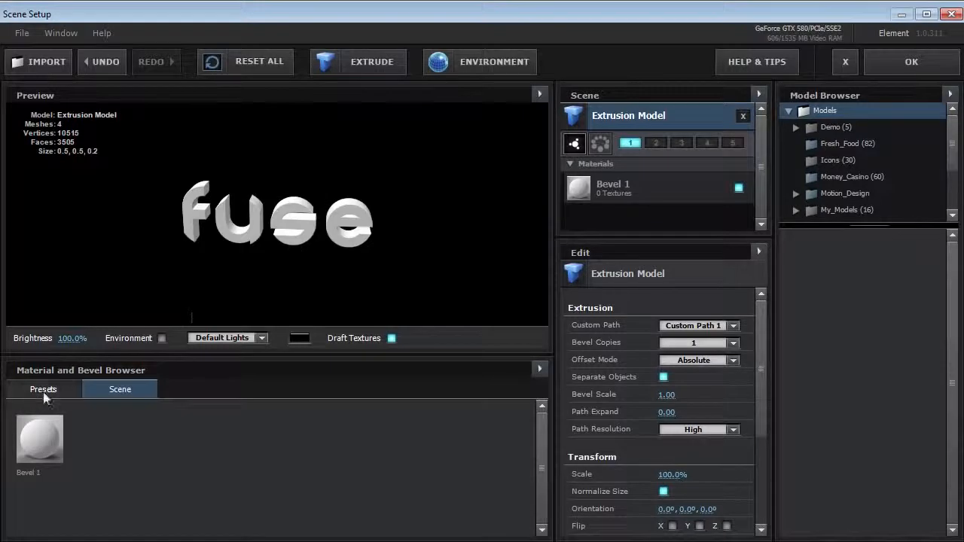
- Apply the Soft material preset to the extruded text
left_click(43, 389)
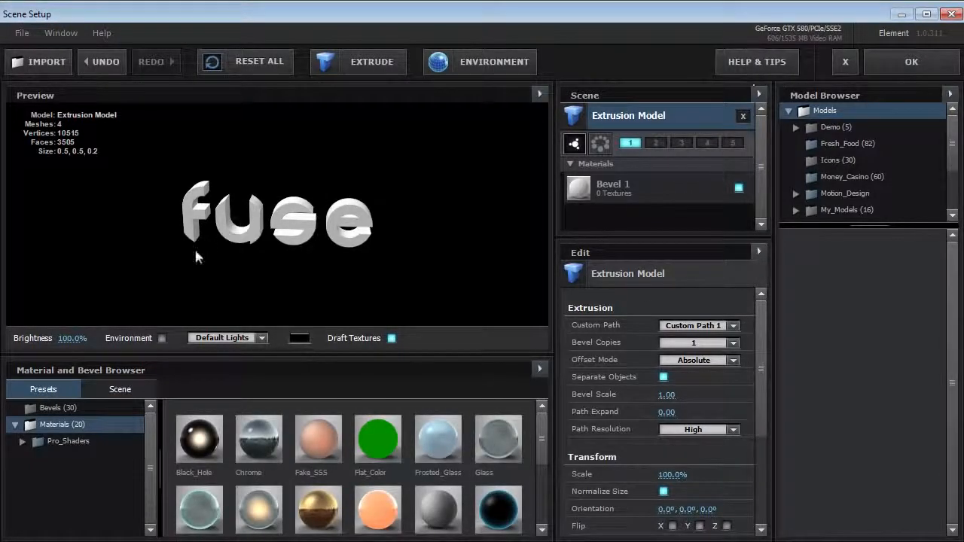
left_click_drag(548, 438, 539, 482)
mouse_move(447, 443)
left_mouse_down()
mouse_move(315, 244)
mouse_move(255, 239)
mouse_move(265, 247)
mouse_move(317, 201)
left_mouse_up()
mouse_move(284, 231)
left_mouse_down()
mouse_move(275, 204)
mouse_move(293, 220)
left_mouse_up()
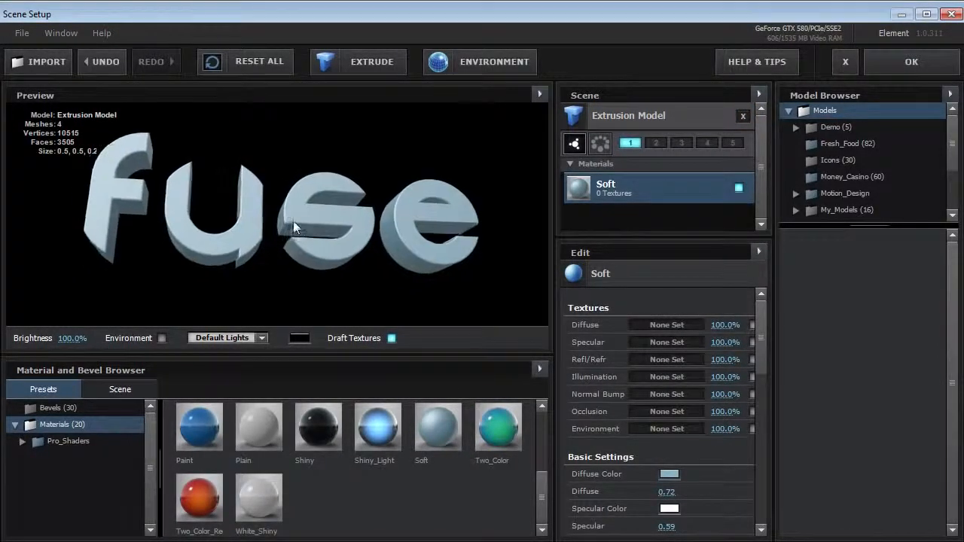
- Try the metal_rough preset from the Pro_Shaders Metal folder on the text, and replace it with metal_grunge_painted_09
double_click(79, 441)
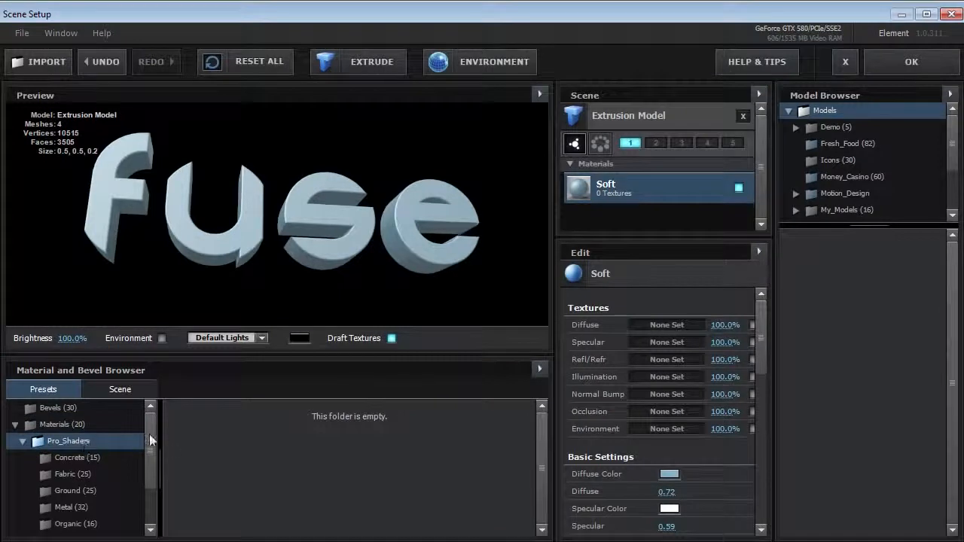
scroll(146, 454, "down", 1)
scroll(146, 454, "down", 1)
left_click(75, 444)
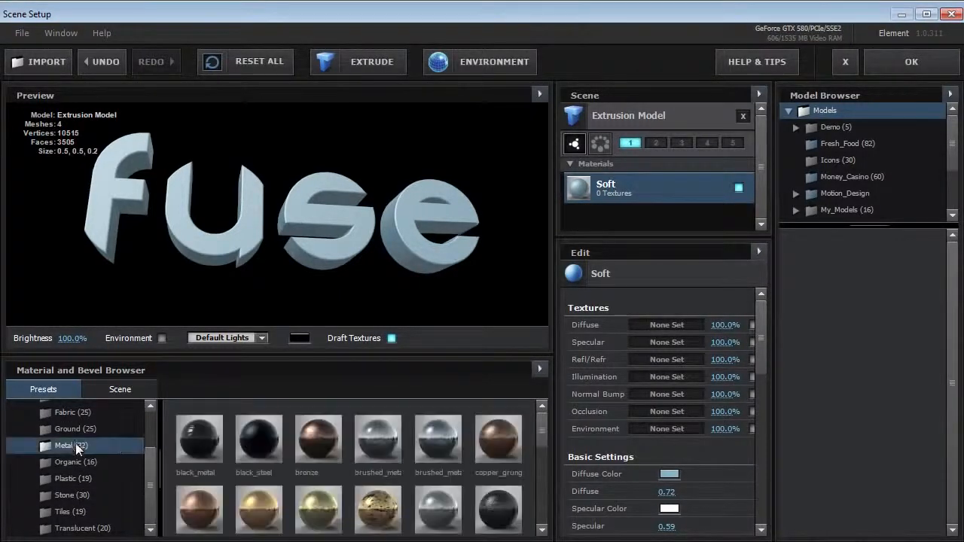
left_click_drag(542, 432, 533, 488)
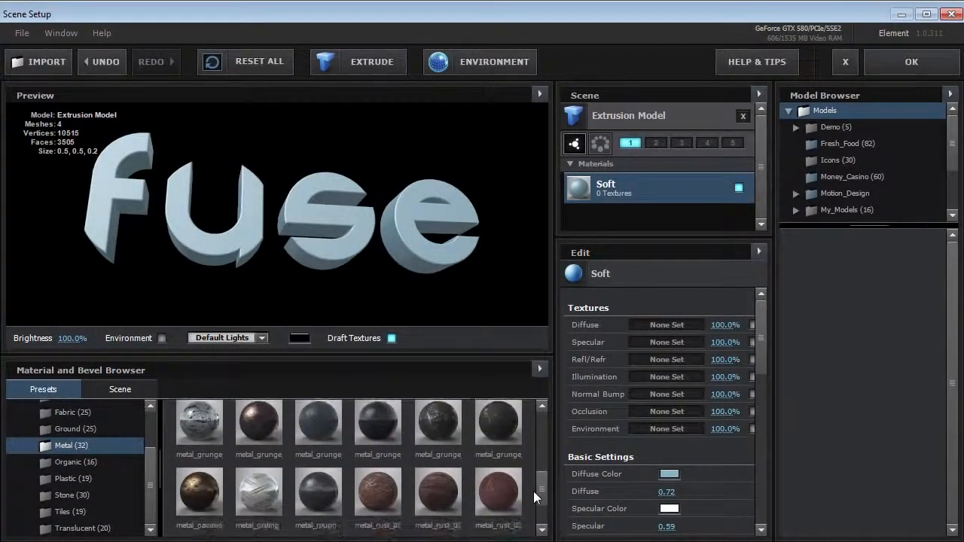
left_click_drag(304, 501, 292, 203)
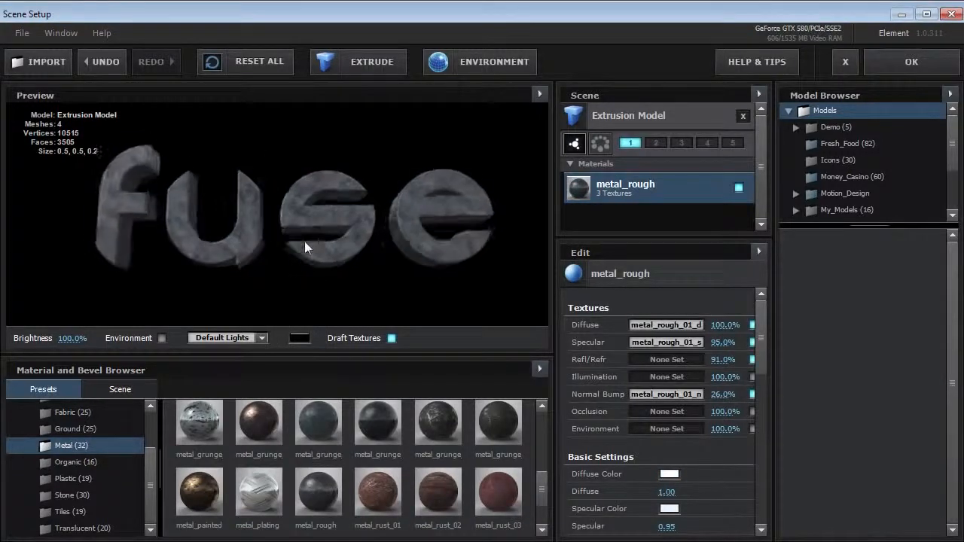
left_click_drag(377, 422, 306, 238)
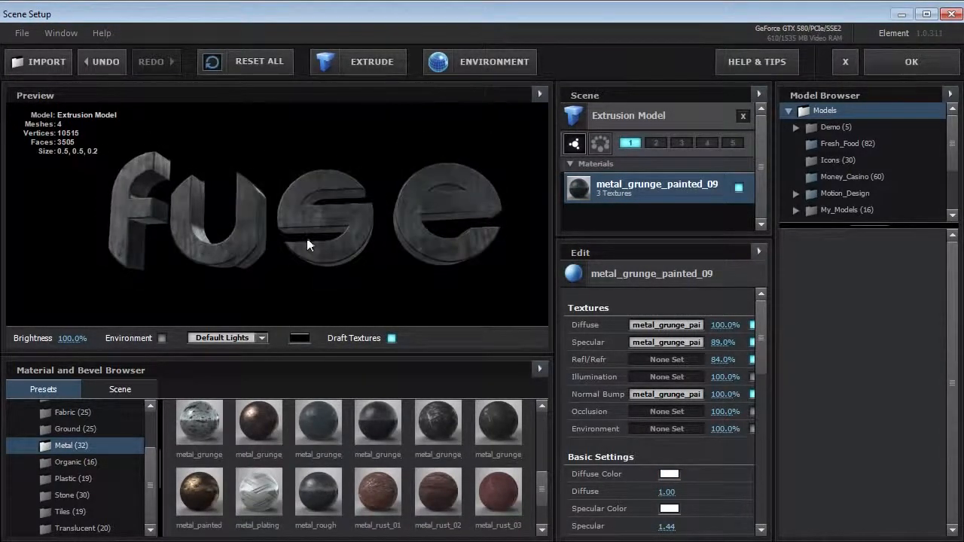
- Turn on ambient occlusion (Show AO) in the preview and inspect the text from different angles
left_click(539, 94)
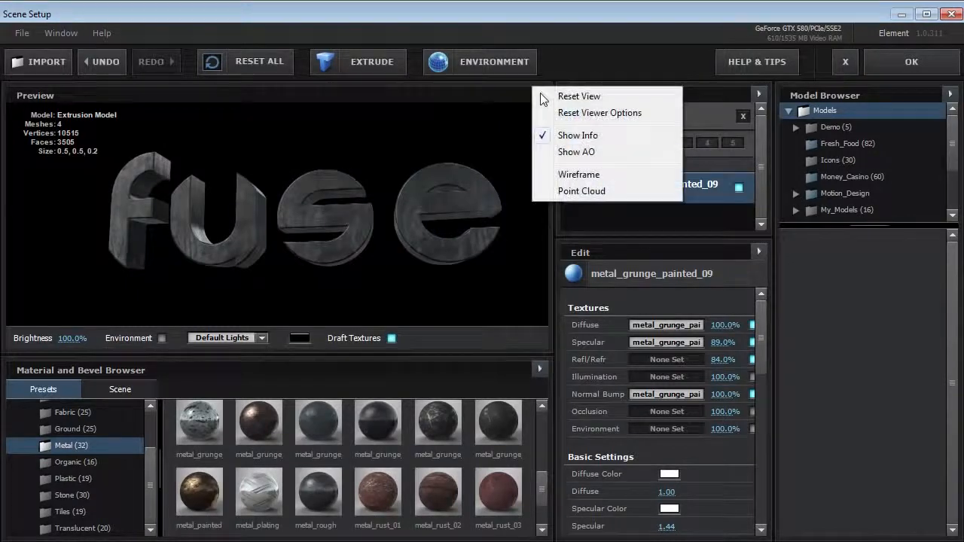
left_click(582, 153)
mouse_move(324, 226)
left_mouse_down()
mouse_move(285, 249)
mouse_move(245, 244)
mouse_move(261, 223)
left_mouse_up()
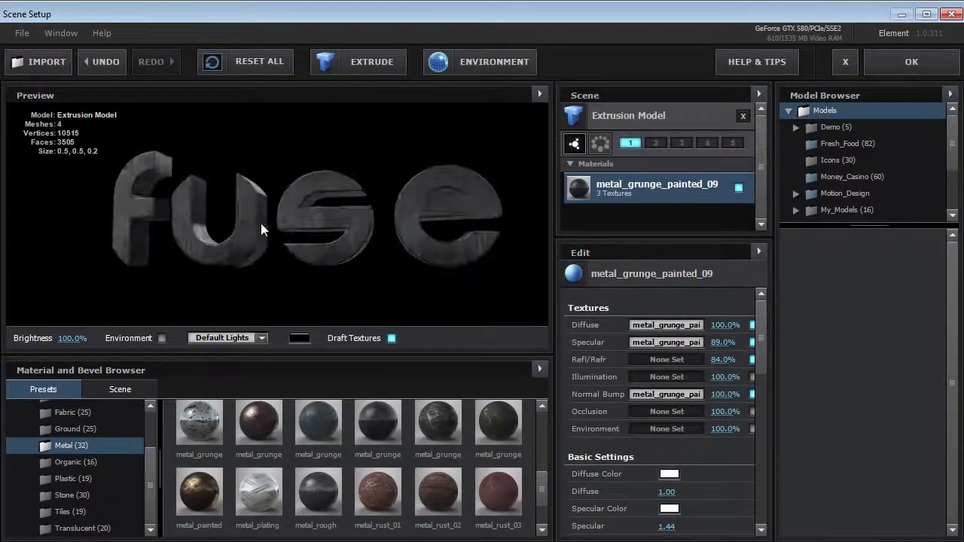
left_click_drag(290, 296, 296, 228)
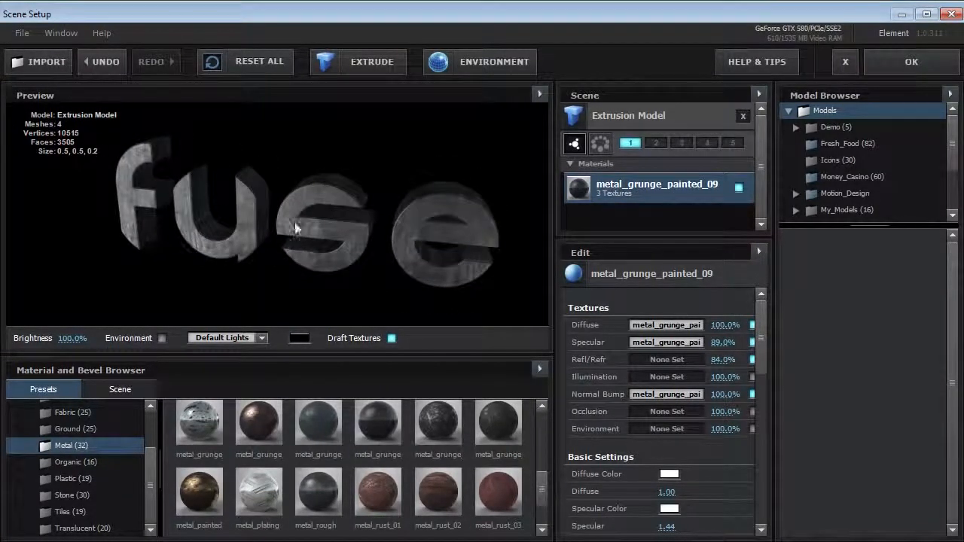
- Check the custom path choices of the extrusion model and keep Custom Path 1
left_click(637, 115)
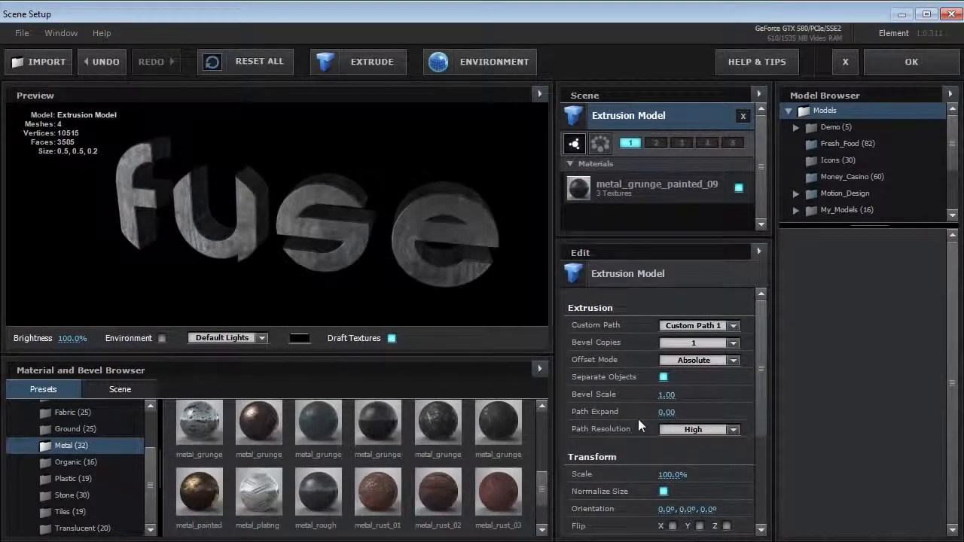
left_click(696, 325)
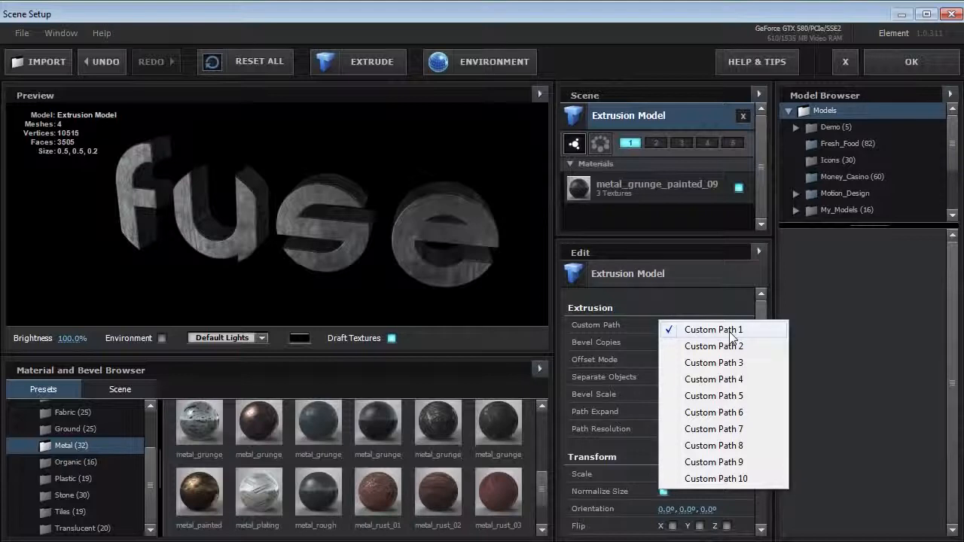
left_click(730, 334)
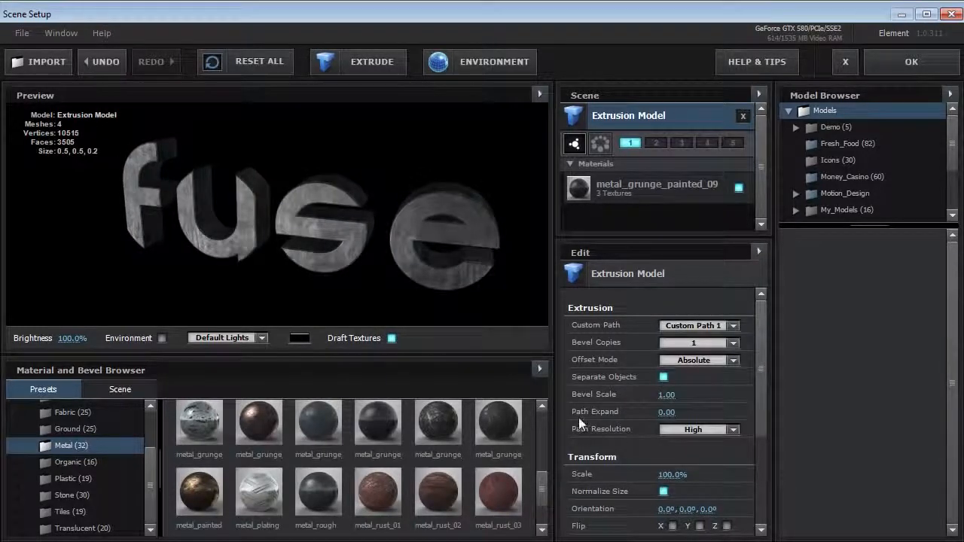
- Try changing the extrusion model's path expand value, and set it back to 0
left_click_drag(656, 411, 627, 418)
left_click(672, 416)
type("0")
key("Return")
- Turn on the wireframe display in the preview and try the Normal and Low path resolutions on the extrusion model
left_click(539, 94)
left_click(578, 174)
left_click_drag(424, 226, 339, 245)
left_click(697, 429)
left_click(693, 451)
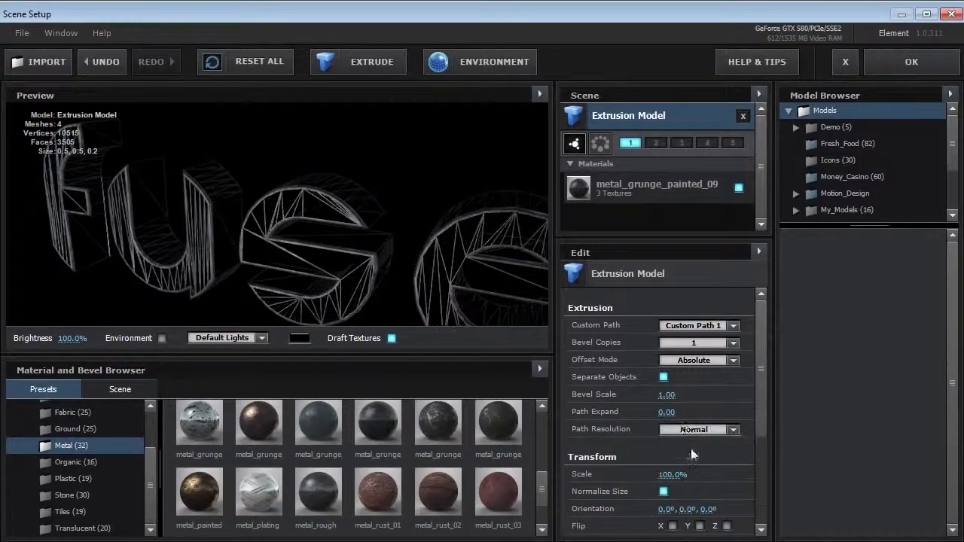
left_click(686, 428)
left_click(692, 434)
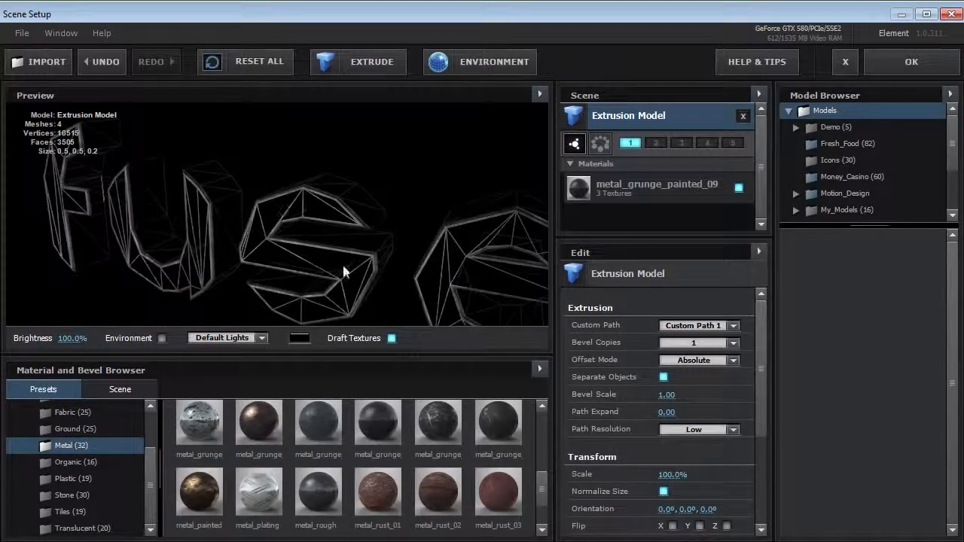
- Try the Ultra path resolution on the extrusion model, and set it back to High
left_click(715, 435)
left_click(697, 488)
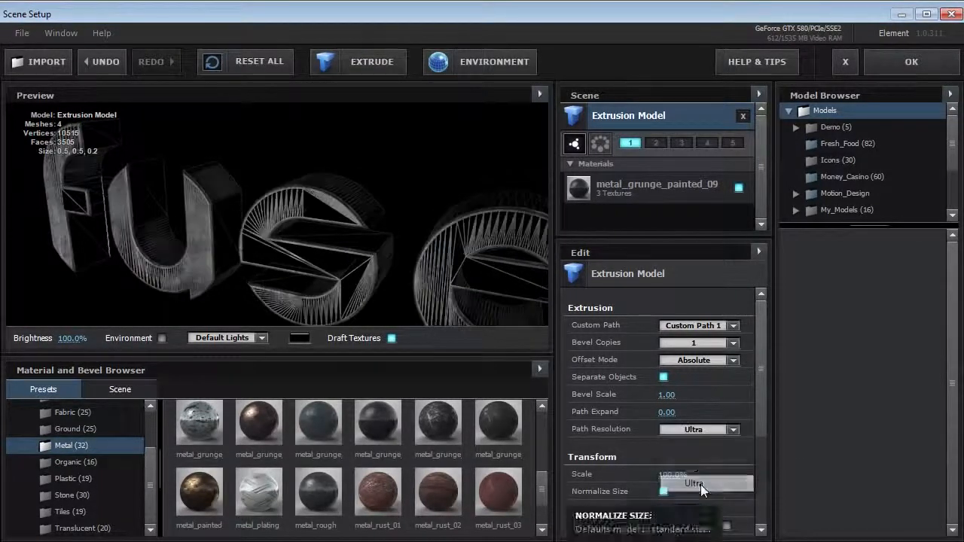
left_click_drag(301, 241, 266, 182)
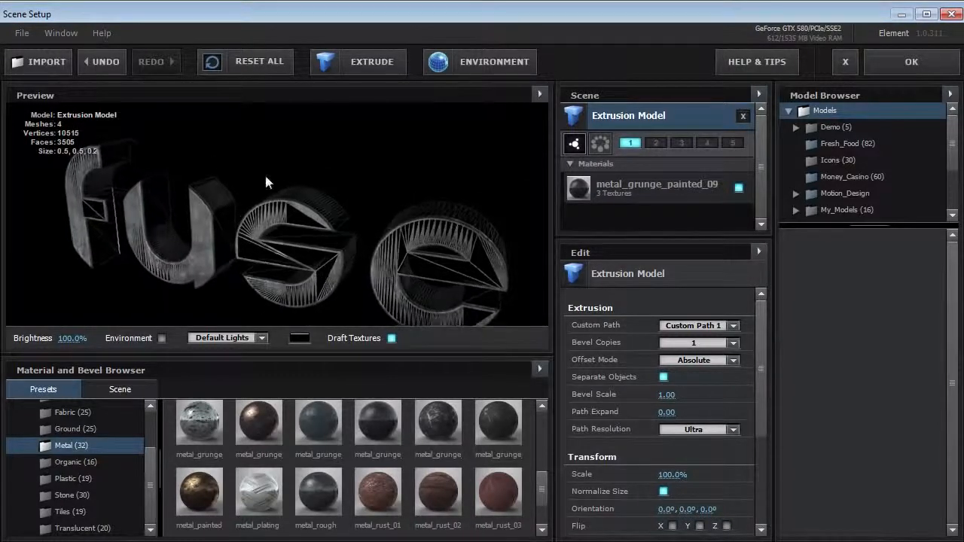
left_click(694, 429)
left_click(694, 467)
left_click_drag(273, 222, 532, 83)
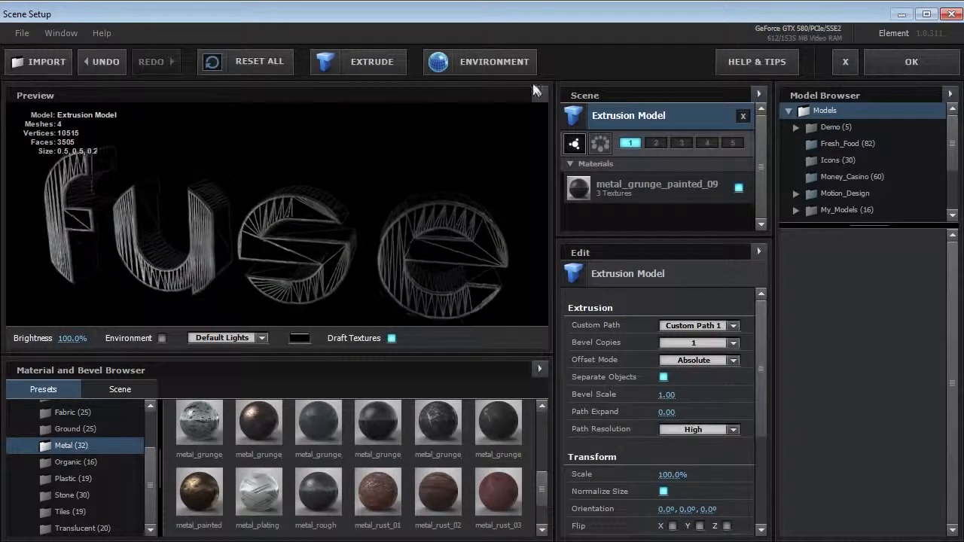
- Turn off the wireframe display and raise the preview brightness to 172%
left_click(538, 94)
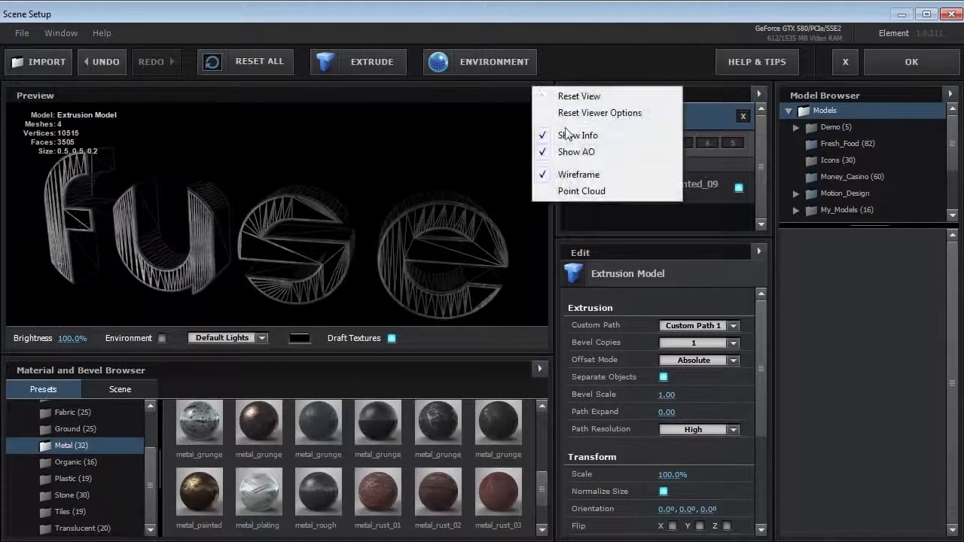
left_click(570, 175)
left_click_drag(312, 242, 357, 248)
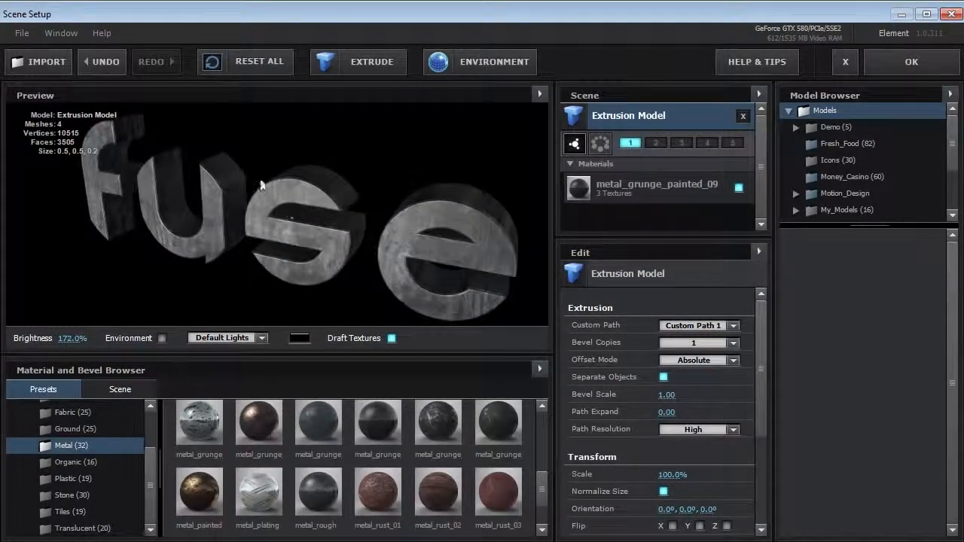
left_click_drag(287, 261, 307, 246)
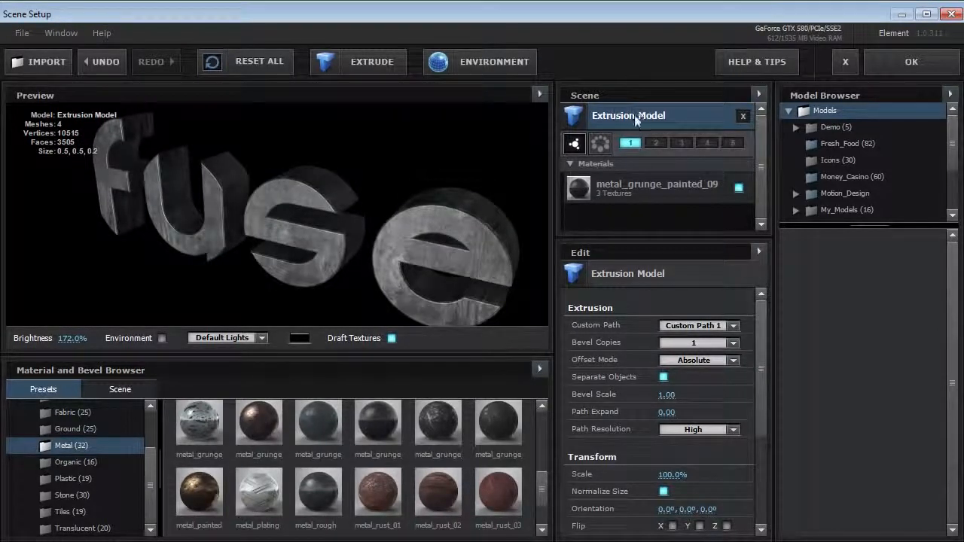
- Set the metal_grunge_painted_09 material's bevel size to 0.76 and bevel curve to 0, and apply the scene to the composition
left_click(635, 190)
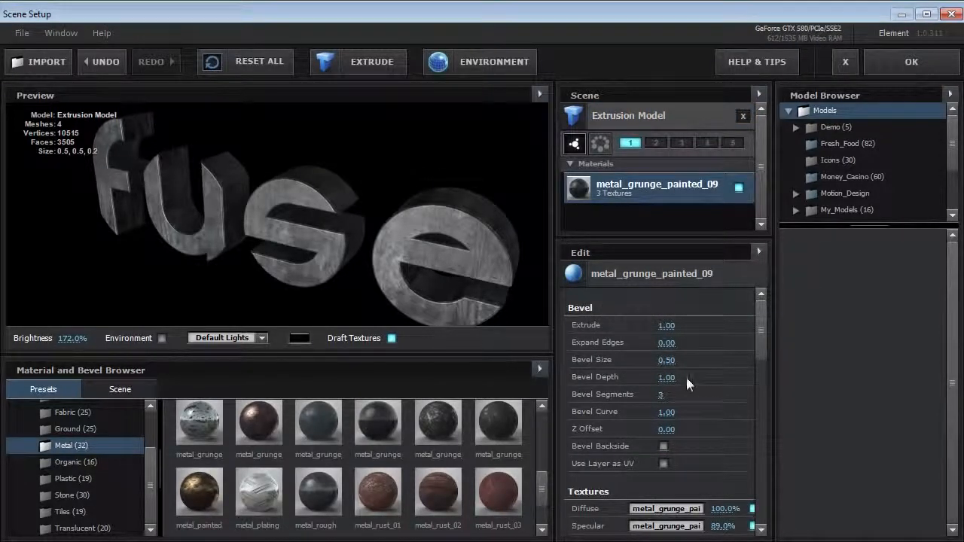
left_click_drag(664, 362, 397, 276)
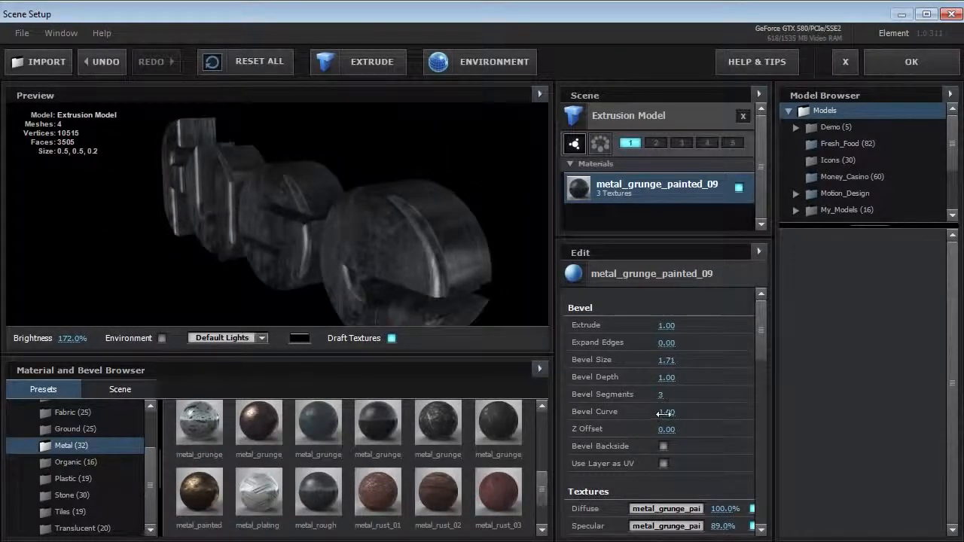
left_click_drag(669, 413, 645, 413)
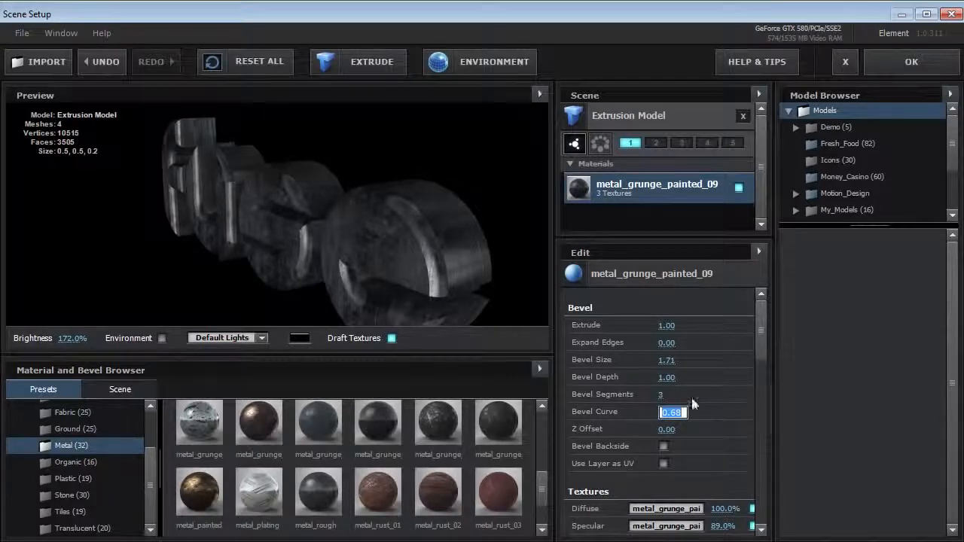
key("Return")
left_click_drag(255, 274, 306, 283)
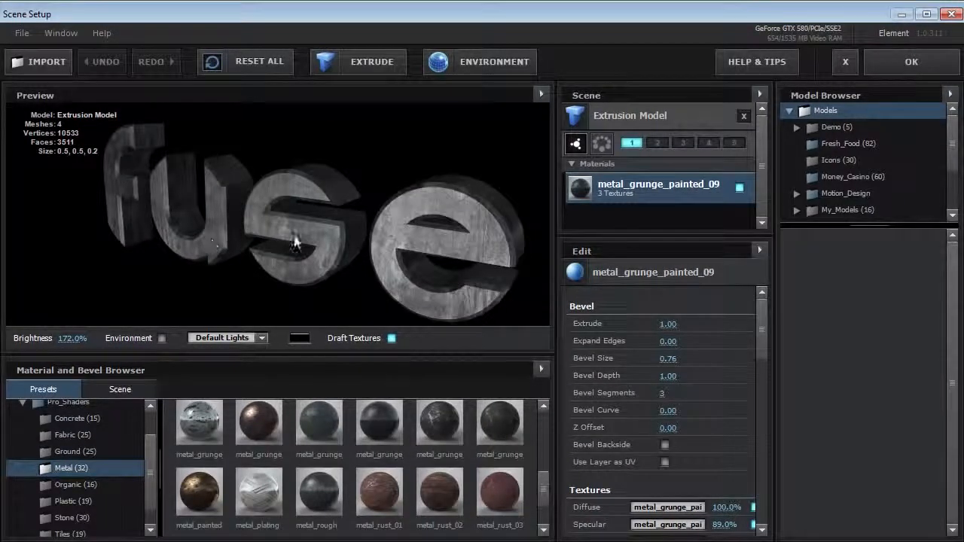
left_click(910, 61)
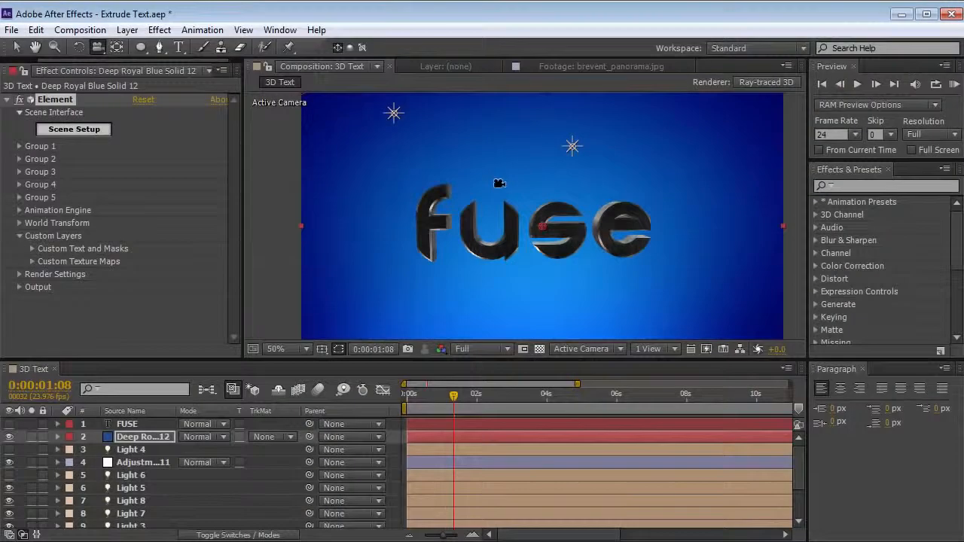
- Orbit the camera around the text in the maximized composition view and reposition Light 8 above the letters
left_click_drag(588, 208, 543, 254)
scroll(543, 254, "up", 1)
key("grave")
left_click_drag(455, 310, 576, 241)
key("v")
mouse_move(536, 184)
left_mouse_down()
mouse_move(472, 186)
mouse_move(511, 178)
mouse_move(600, 187)
mouse_move(544, 194)
left_mouse_up()
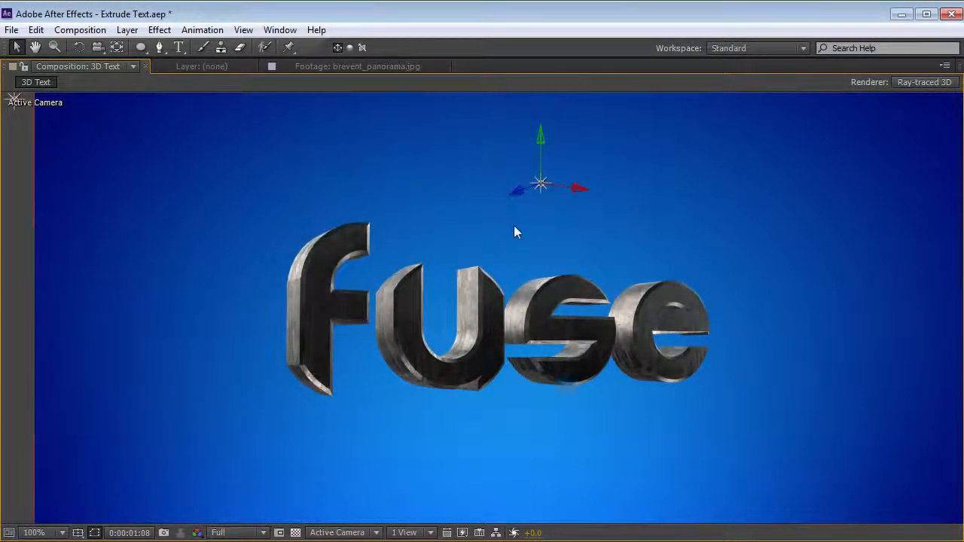
- Orbit the camera to a more frontal view of the text and restore the full workspace layout
key("comma")
key("c")
left_click_drag(495, 284, 467, 284)
key("grave")
key("h")
left_click_drag(510, 213, 512, 219)
key("v")
- Enable Multi-Object in the Group 1 Particle Look settings of the Element effect on the Deep Royal Blue solid layer
left_click(142, 437)
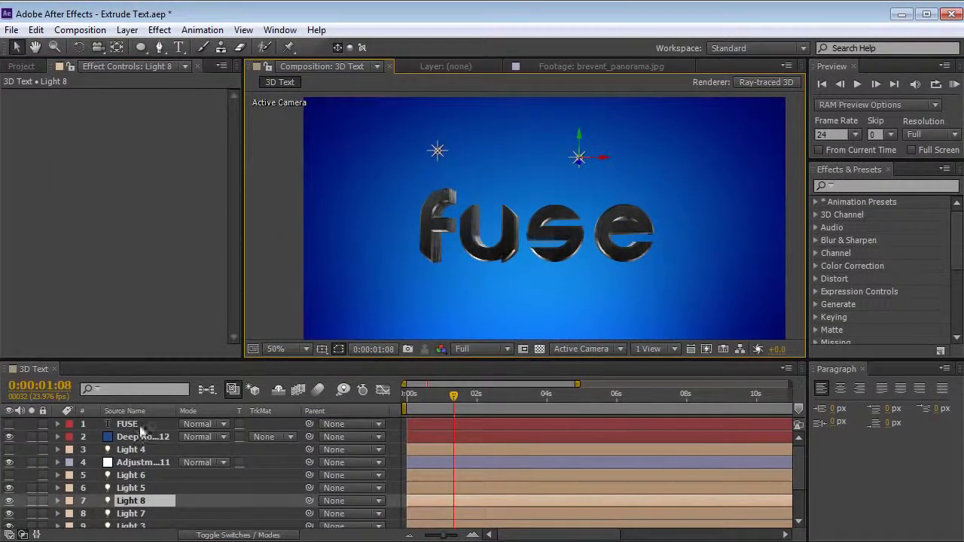
left_click(19, 147)
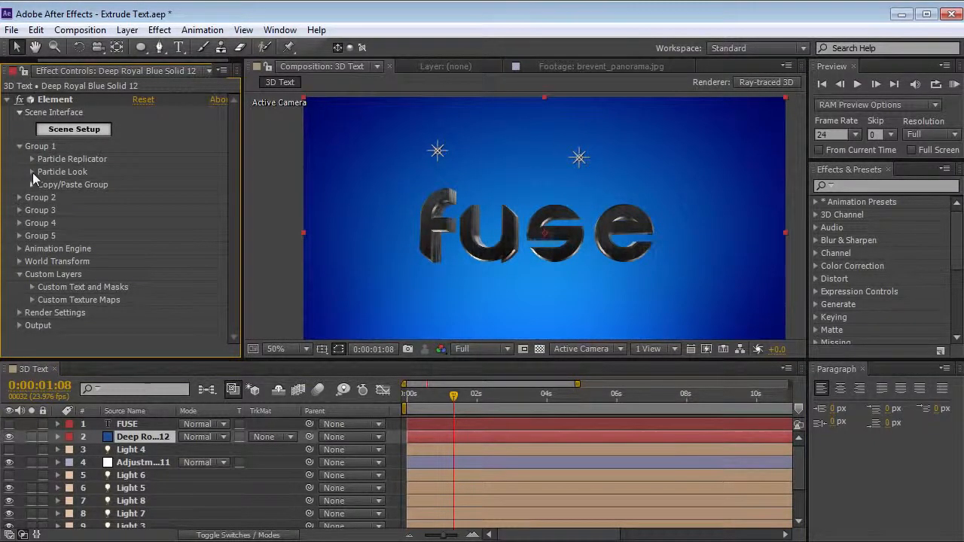
left_click(33, 172)
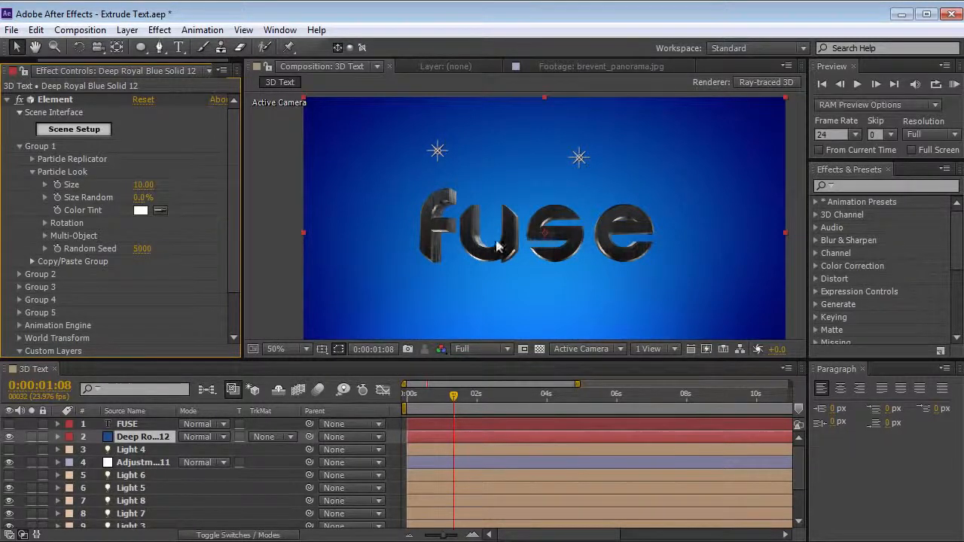
left_click(45, 236)
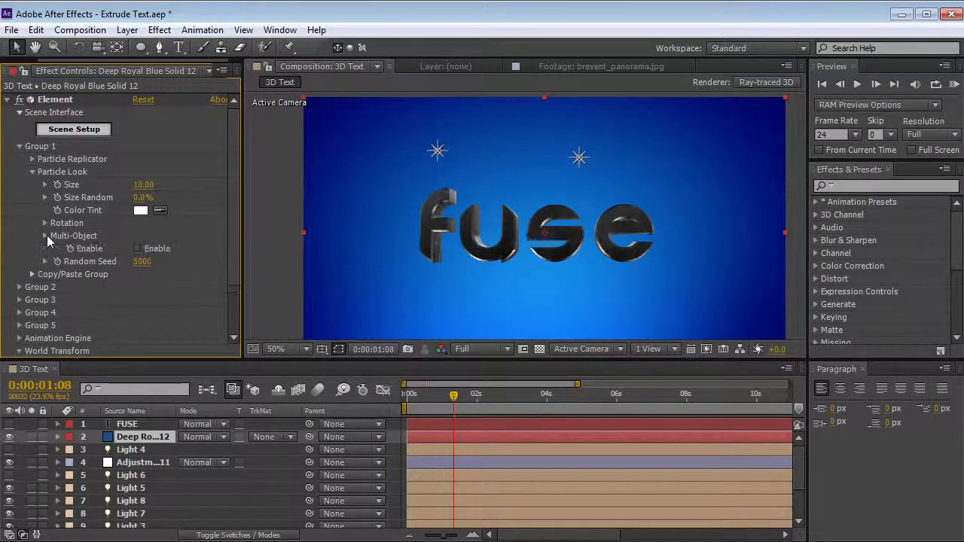
left_click(137, 250)
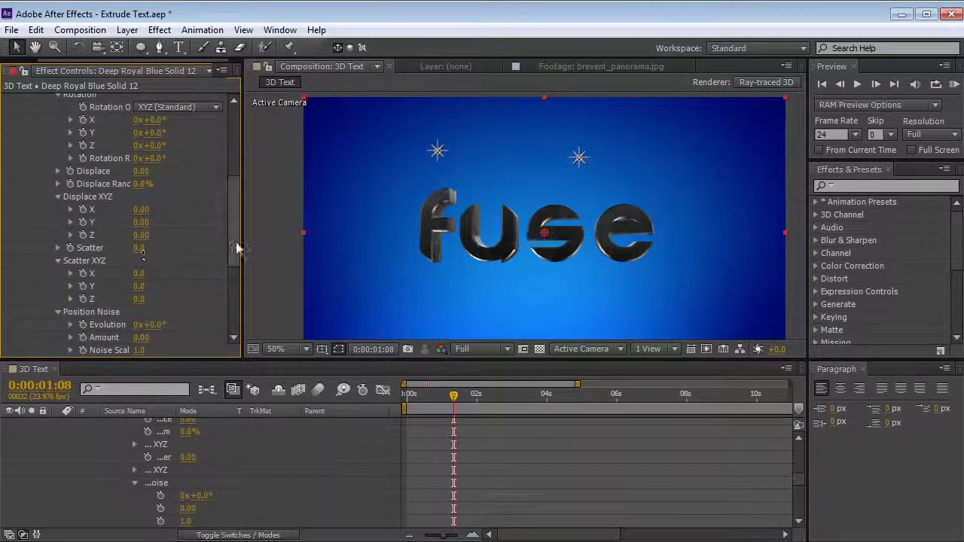
- Try a multi-object random rotation of 119° and an X displacement on the separate letters, and undo the displacement
left_click_drag(237, 243, 237, 216)
left_click_drag(156, 234, 258, 275)
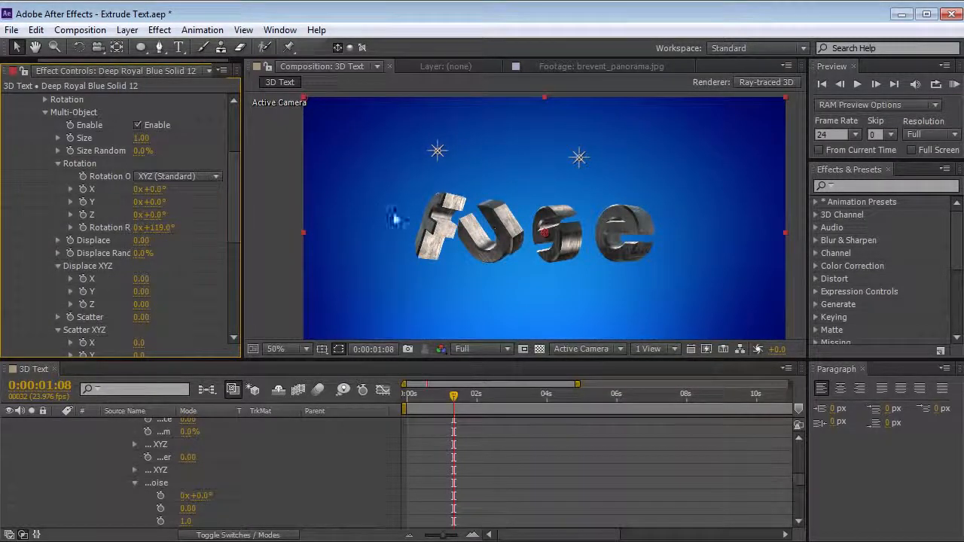
left_click_drag(141, 282, 183, 273)
key("ctrl+z")
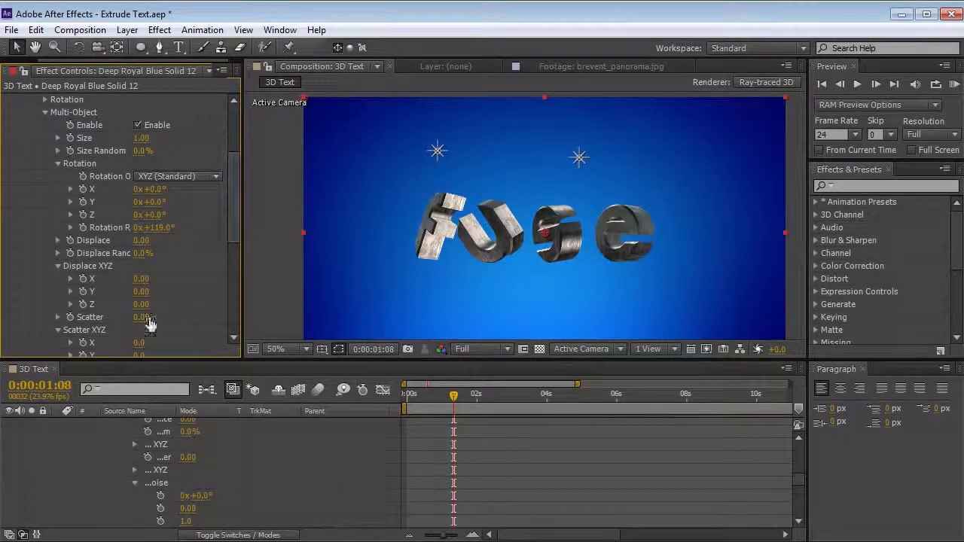
- Try scattering the letters and changing their random rotation, and undo the changes
left_click_drag(154, 317, 347, 311)
left_click_drag(161, 230, 213, 235)
key("ctrl+z")
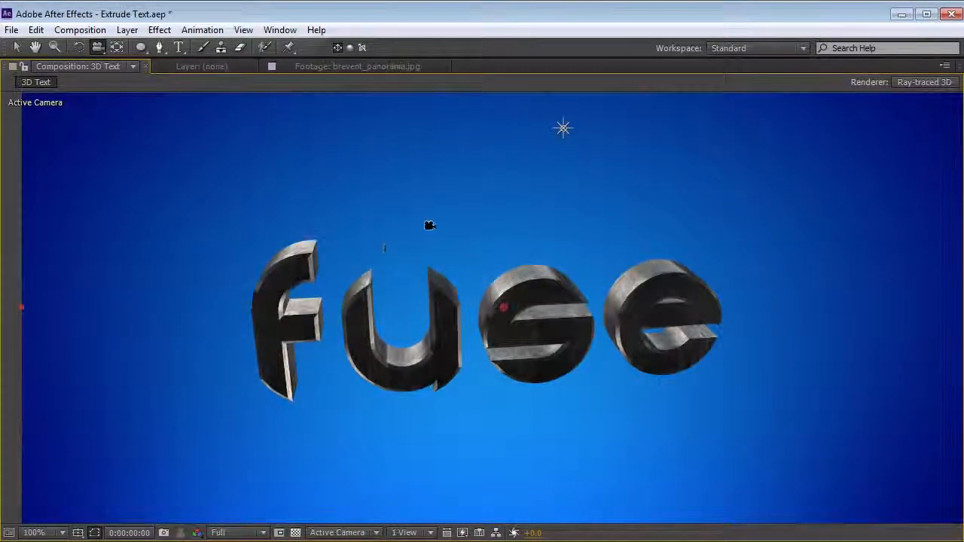
- Reopen the Element scene setup and set the extrusion model's bevel copies to 2
key("grave")
left_click_drag(234, 209, 234, 166)
left_click(80, 131)
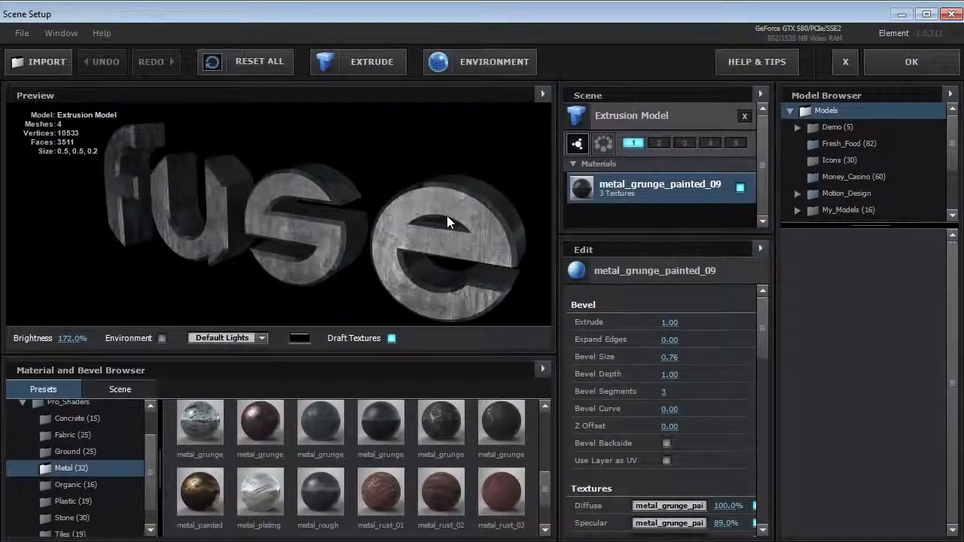
left_click_drag(307, 191, 329, 224)
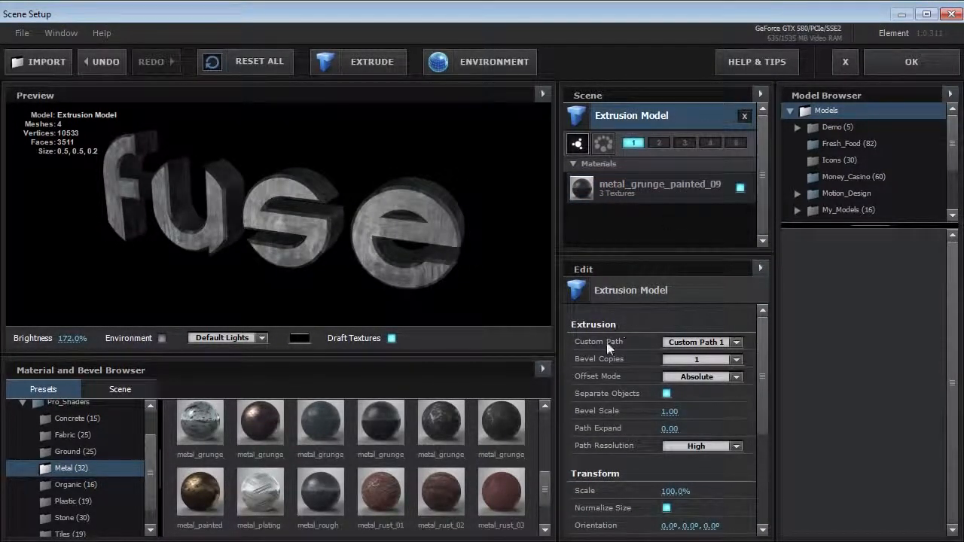
left_click(682, 360)
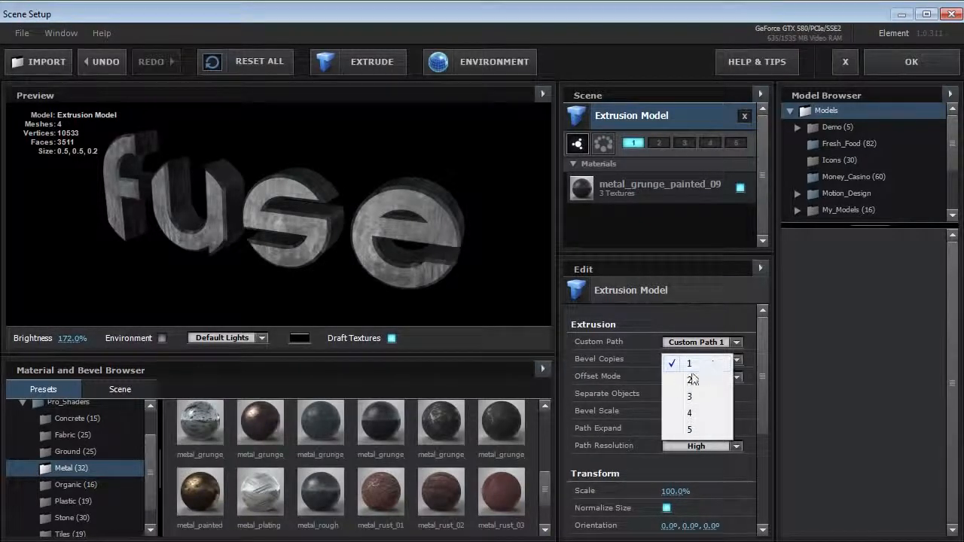
left_click(690, 381)
left_click_drag(351, 243, 341, 250)
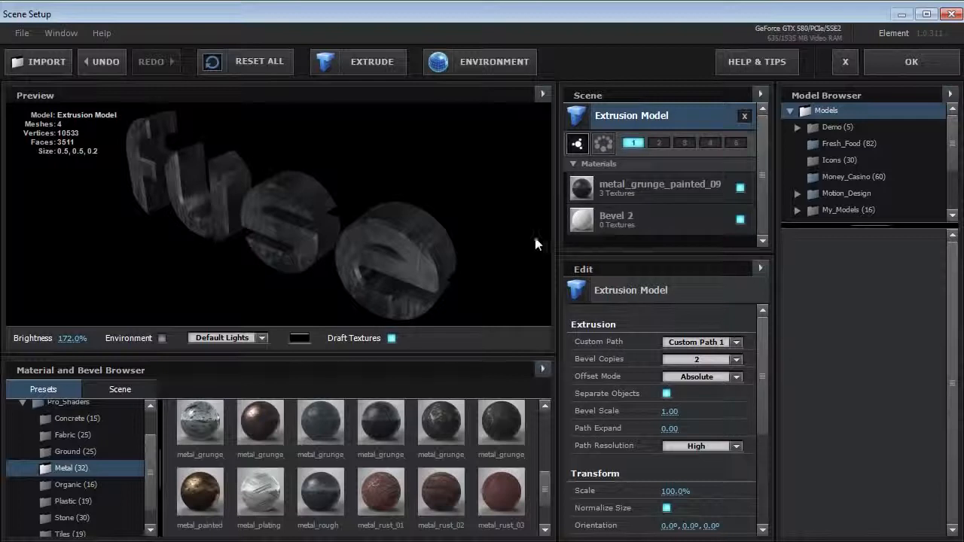
- Set the extrude value of the Bevel 2 material to 1.21
left_click(608, 223)
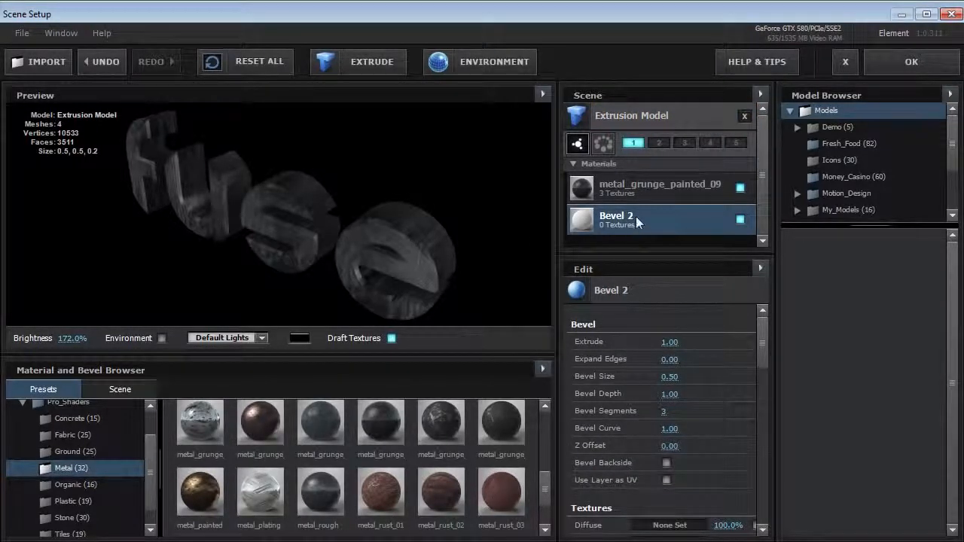
left_click_drag(427, 244, 398, 249)
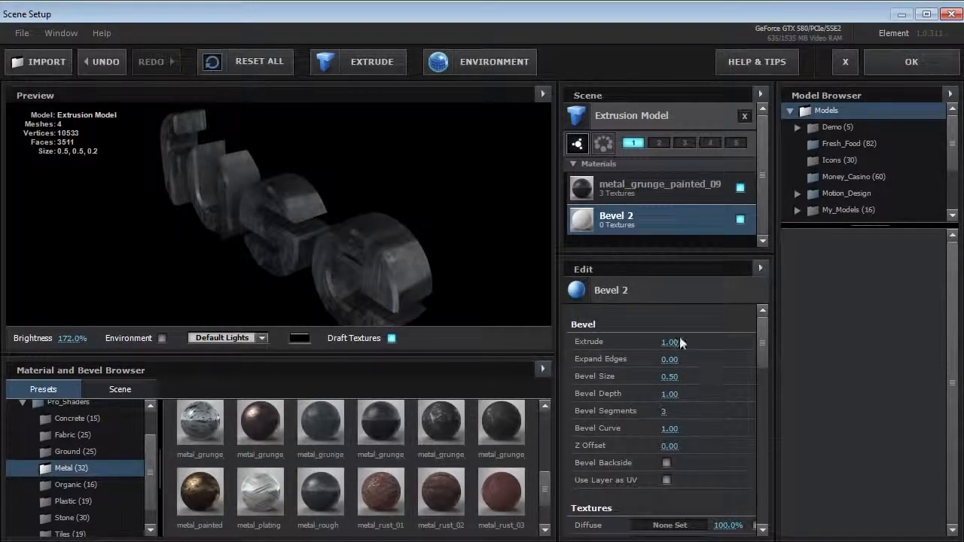
mouse_move(673, 343)
left_mouse_down()
mouse_move(702, 338)
mouse_move(685, 340)
left_mouse_up()
mouse_move(276, 273)
left_mouse_down()
mouse_move(345, 237)
mouse_move(355, 291)
mouse_move(273, 274)
mouse_move(266, 261)
left_mouse_up()
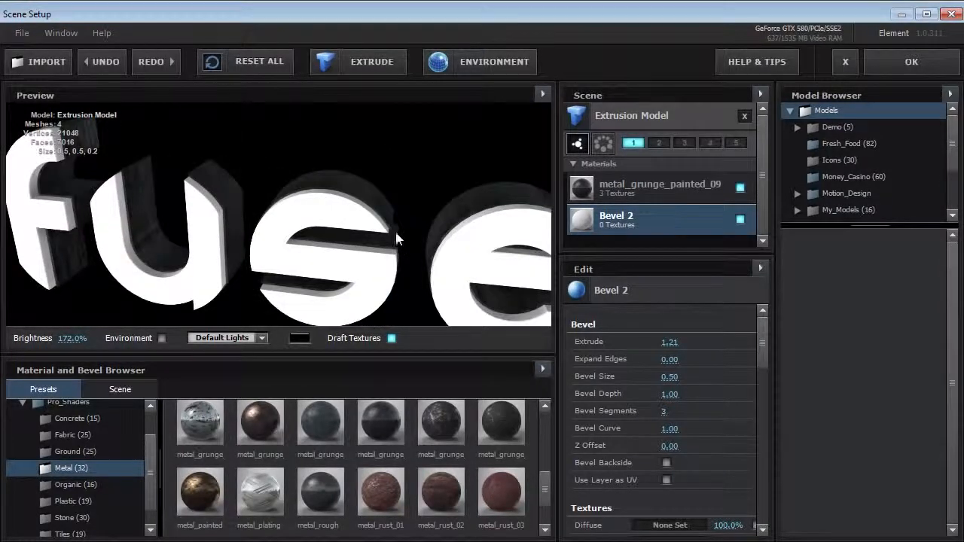
- Set Bevel 2's expand edges to 0.07 and apply the metal_grunge_painted_06 preset to it
left_click_drag(397, 240, 330, 254)
mouse_move(669, 360)
left_mouse_down()
mouse_move(694, 357)
mouse_move(636, 365)
mouse_move(668, 362)
left_mouse_up()
left_click_drag(294, 316, 389, 306)
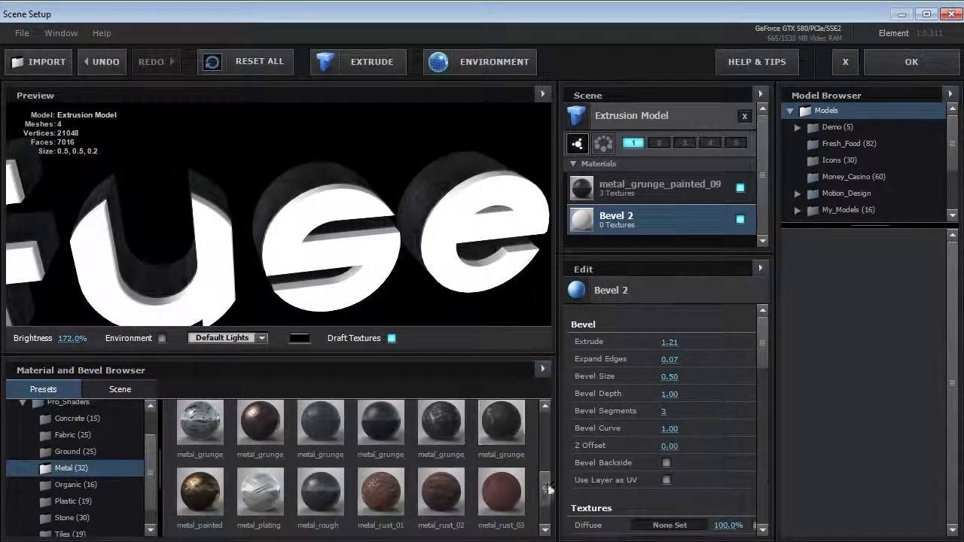
left_click_drag(200, 427, 637, 215)
left_click_drag(466, 234, 406, 261)
- Try 3 bevel copies on the extrusion model, and undo the change
left_click(619, 120)
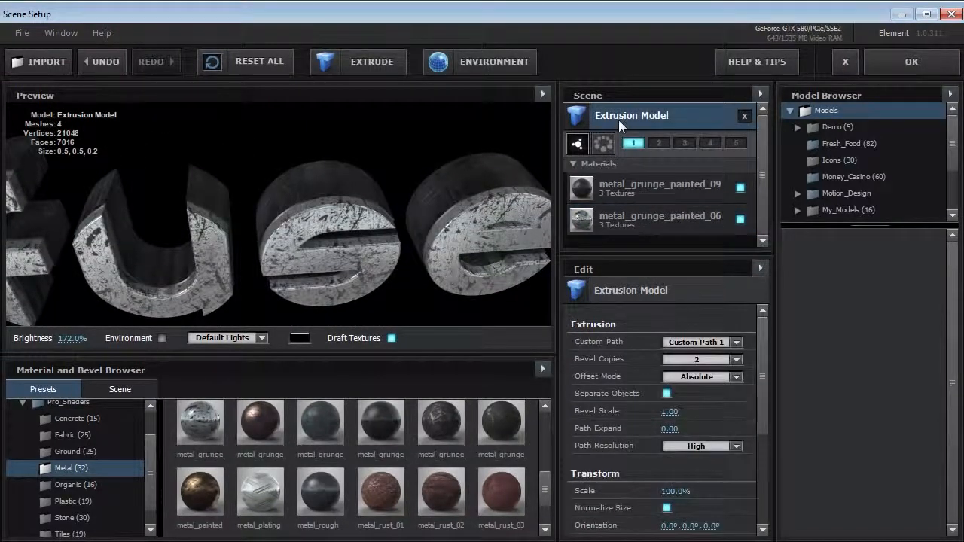
left_click(702, 359)
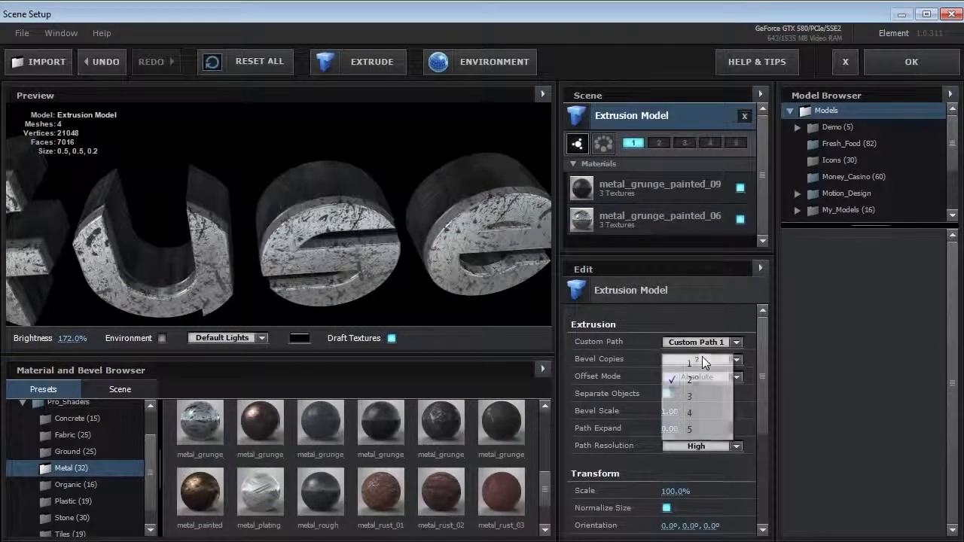
left_click(686, 399)
key("ctrl+z")
- Set the metal_grunge_painted_06 bevel's extrude to 0.63 and its expand edges to 0.42
left_click_drag(353, 247, 320, 258)
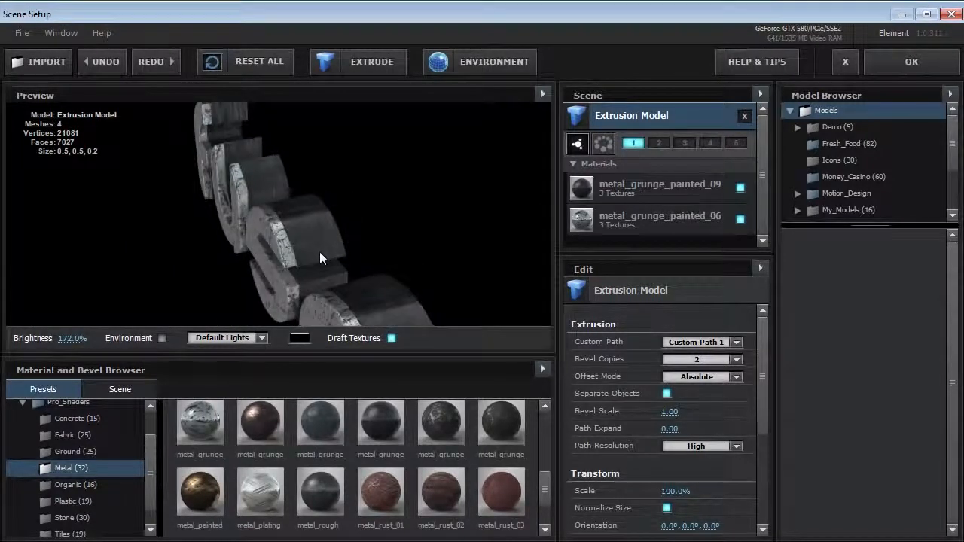
left_click(644, 223)
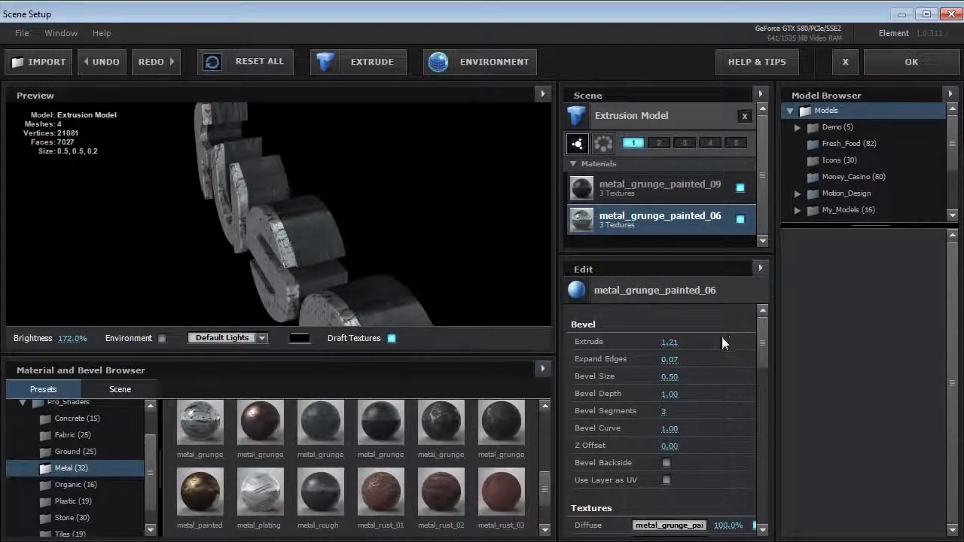
left_click_drag(669, 342, 689, 358)
left_click_drag(348, 277, 295, 265)
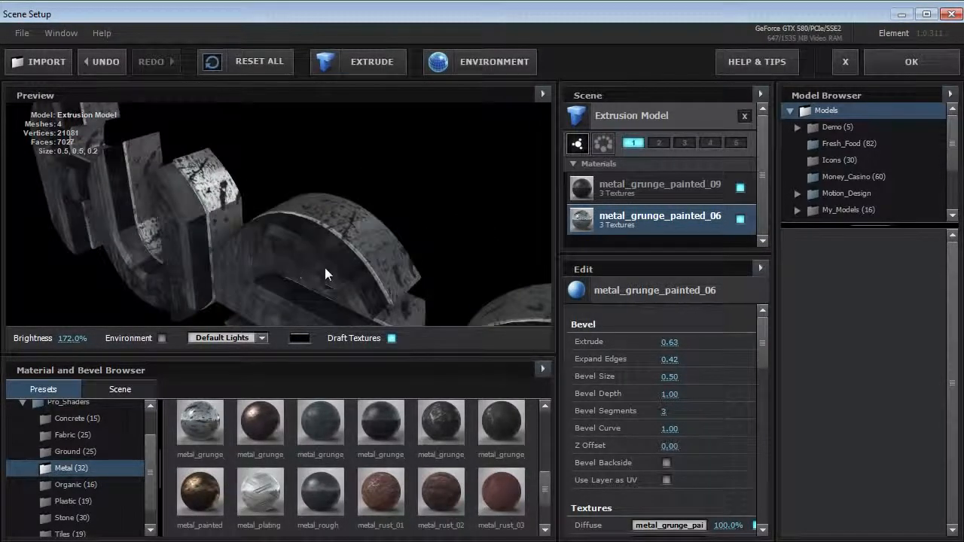
- Set the metal_grunge_painted_06 bevel's extrude to 0.15, bevel size to 0.60 and Z offset to 1.23
left_click_drag(659, 342, 633, 342)
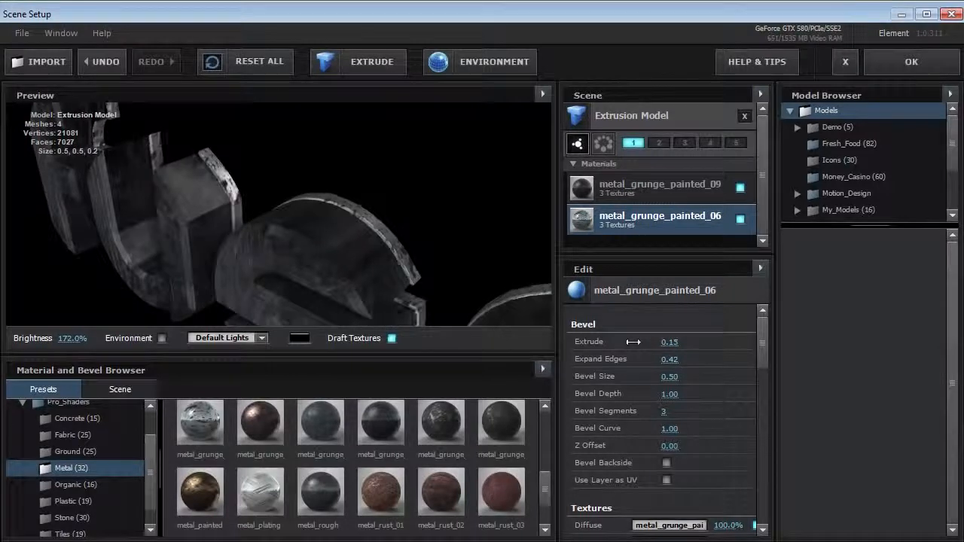
left_click_drag(147, 233, 223, 251)
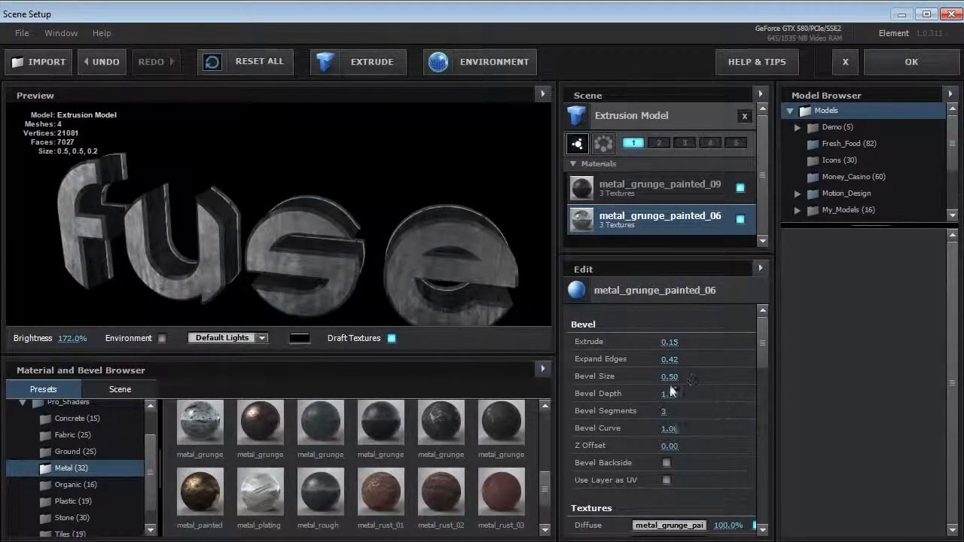
left_click_drag(690, 380, 695, 380)
left_click_drag(295, 239, 327, 235)
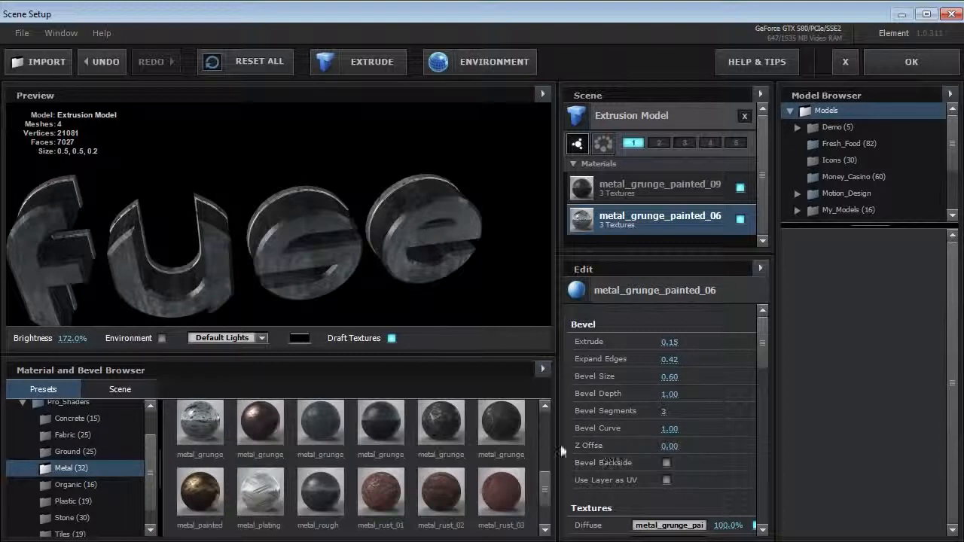
left_click_drag(683, 447, 734, 425)
mouse_move(358, 271)
left_mouse_down()
mouse_move(264, 266)
mouse_move(234, 249)
mouse_move(341, 254)
mouse_move(341, 275)
mouse_move(289, 217)
mouse_move(279, 250)
mouse_move(279, 233)
mouse_move(305, 241)
mouse_move(310, 277)
mouse_move(244, 268)
mouse_move(285, 270)
mouse_move(244, 220)
mouse_move(260, 235)
mouse_move(220, 238)
mouse_move(349, 272)
left_mouse_up()
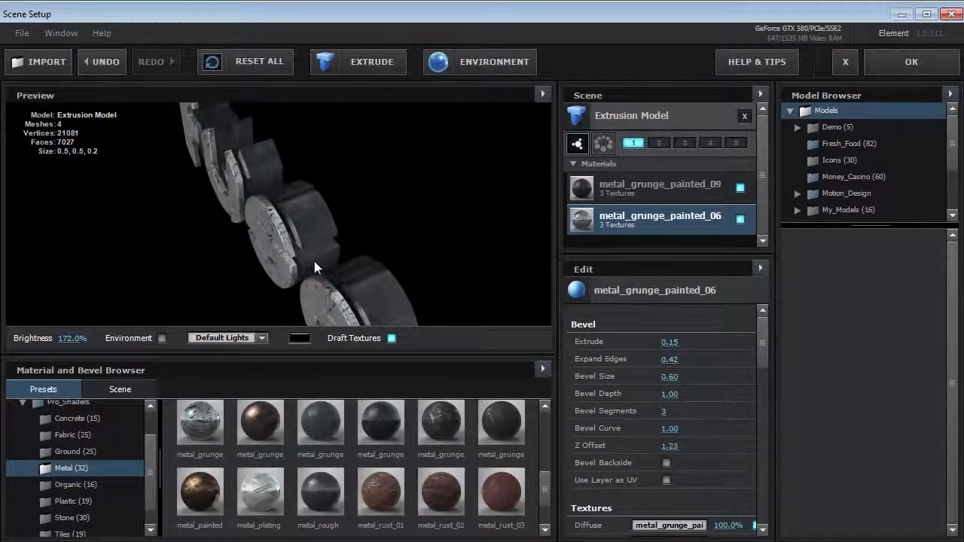
- Set the extrusion model's bevel copies to 3
left_click(631, 117)
left_click(692, 360)
left_click(690, 399)
left_click_drag(350, 235, 285, 226)
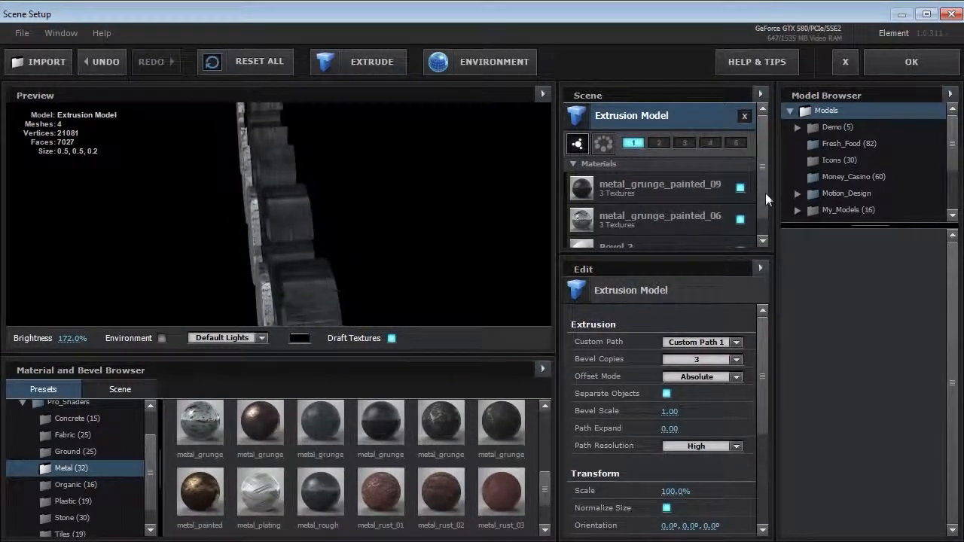
- Set the extrude value of the Bevel 3 material to 1.27
scroll(762, 192, "down", 1)
left_click(637, 229)
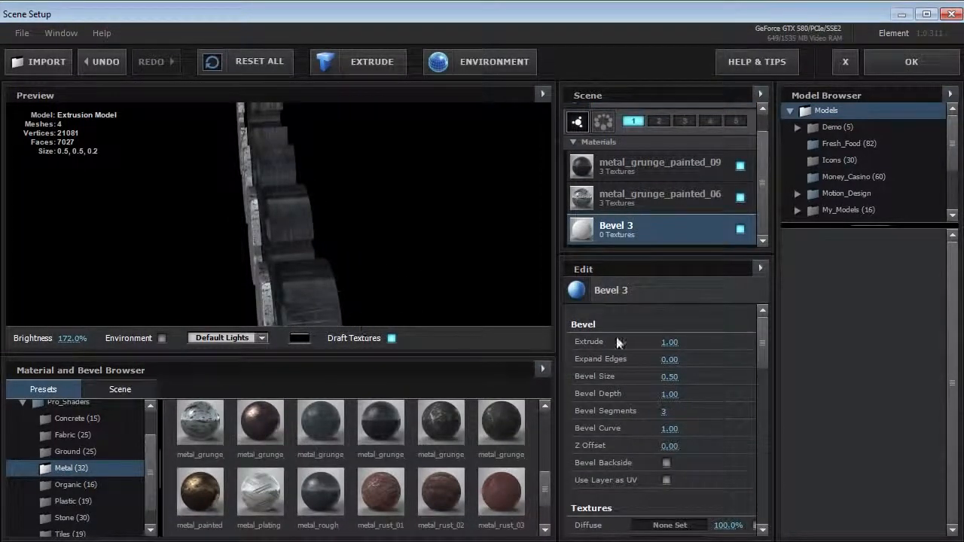
left_click_drag(673, 343, 687, 342)
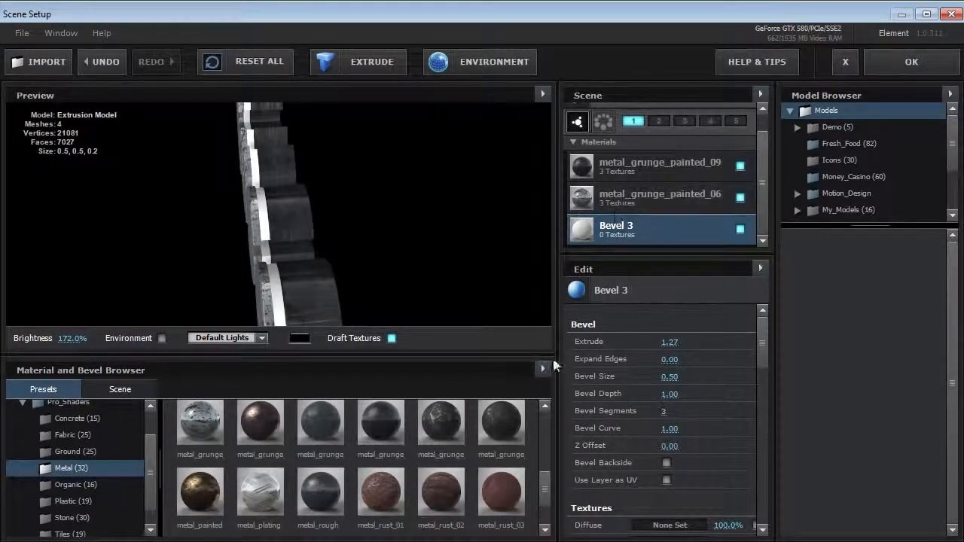
- Apply the gummy preset from the Translucent materials to Bevel 3
scroll(141, 458, "down", 1)
left_click(113, 528)
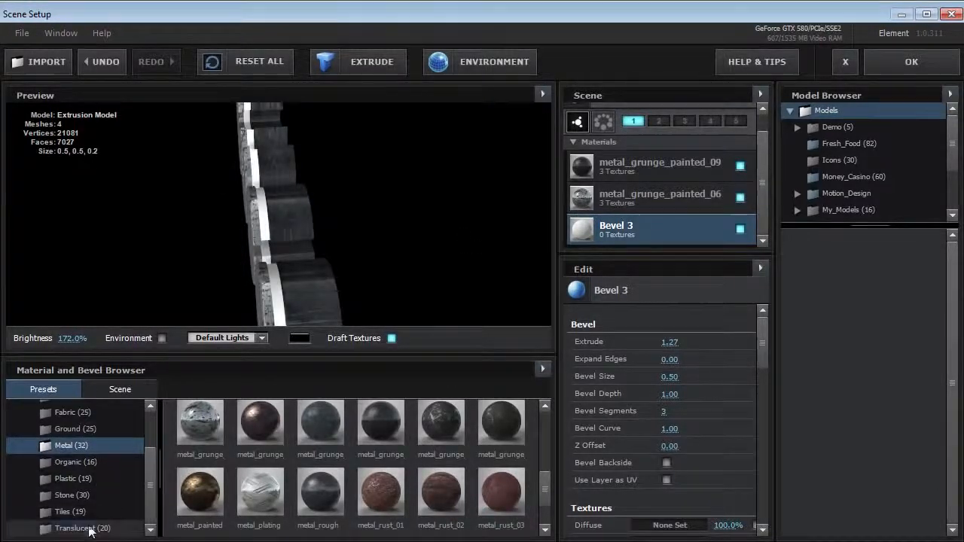
left_click_drag(547, 507, 537, 446)
left_click_drag(505, 509, 625, 230)
left_click_drag(245, 128, 252, 230)
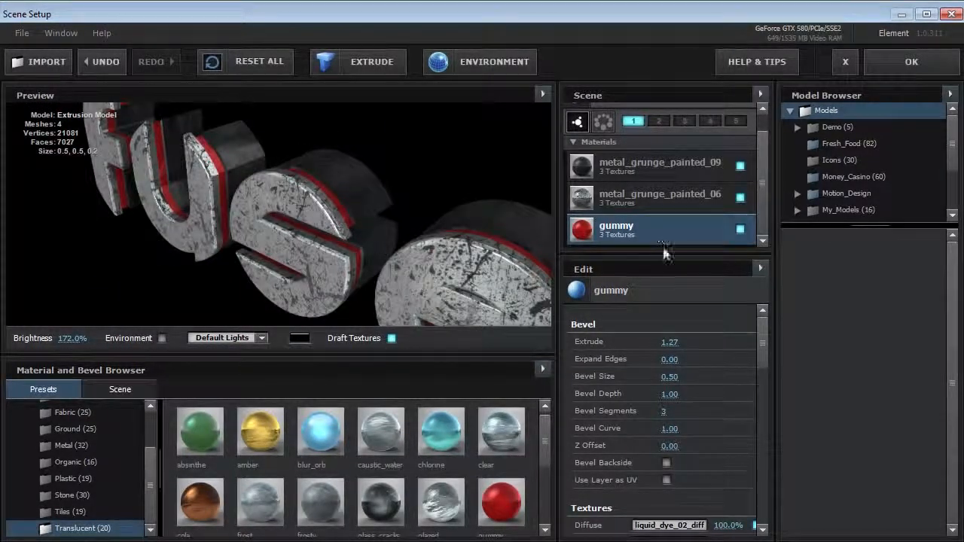
- Set the gummy bevel's size to 0.34 and extrude to 0.23, and raise its Z offset until it sits in front of the metal layers
scroll(761, 342, "down", 3)
scroll(760, 329, "up", 3)
mouse_move(672, 445)
left_mouse_down()
mouse_move(688, 440)
mouse_move(679, 440)
left_mouse_up()
left_click_drag(671, 376, 670, 376)
left_click_drag(667, 336, 624, 340)
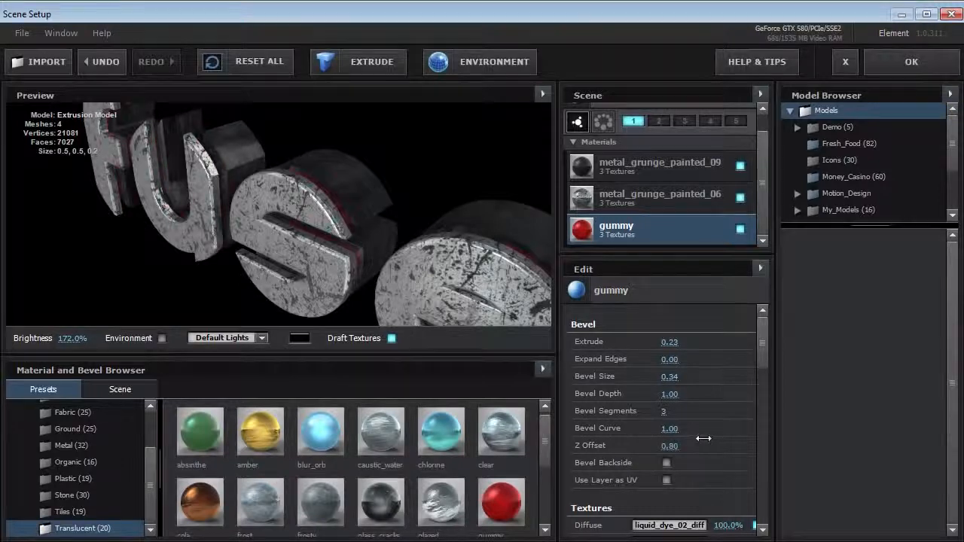
left_click_drag(703, 438, 715, 435)
left_click_drag(408, 300, 360, 214)
left_click_drag(290, 246, 311, 176)
- Enable Bevel Backside for the metal_grunge_painted_09 material and accept the scene setup
left_click(652, 166)
left_click_drag(370, 186, 486, 298)
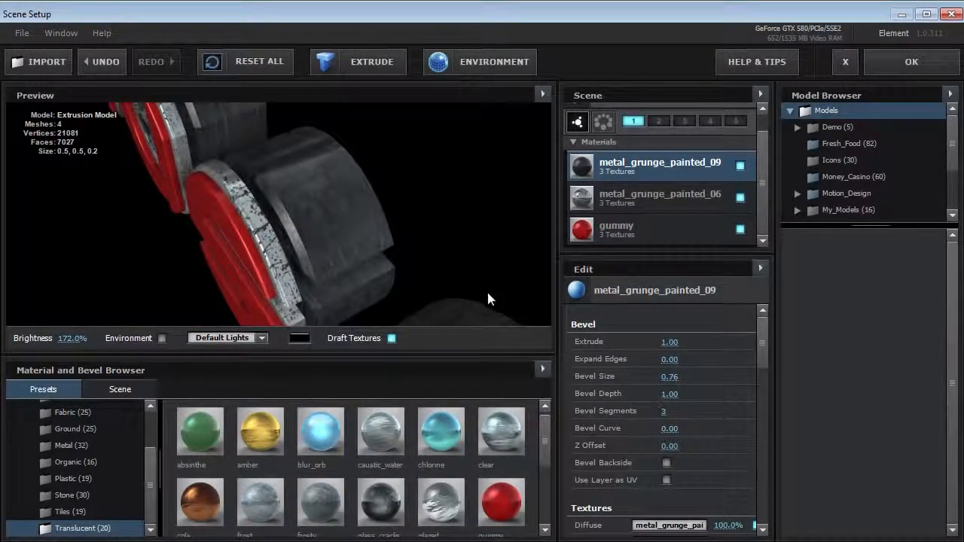
left_click(667, 463)
left_click_drag(302, 222, 299, 248)
left_click_drag(215, 222, 219, 237)
left_click(903, 70)
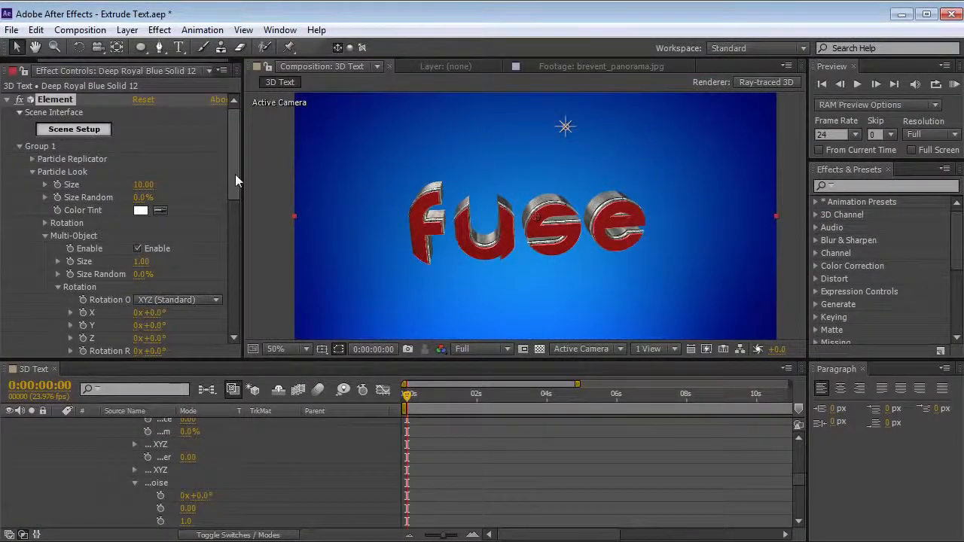
- Set Group 1's multi-object rotation random to 116°
scroll(219, 240, "down", 3)
left_click_drag(208, 273, 202, 248)
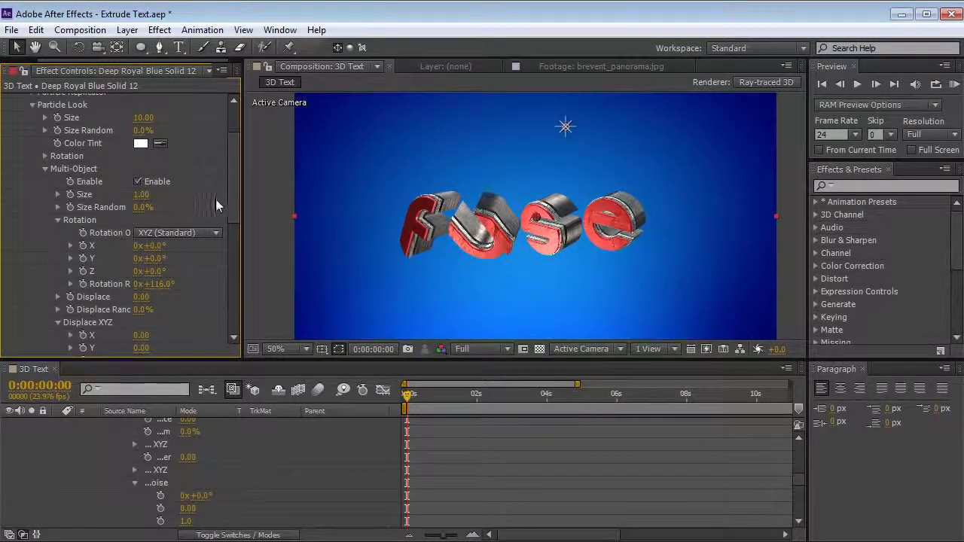
scroll(232, 202, "up", 5)
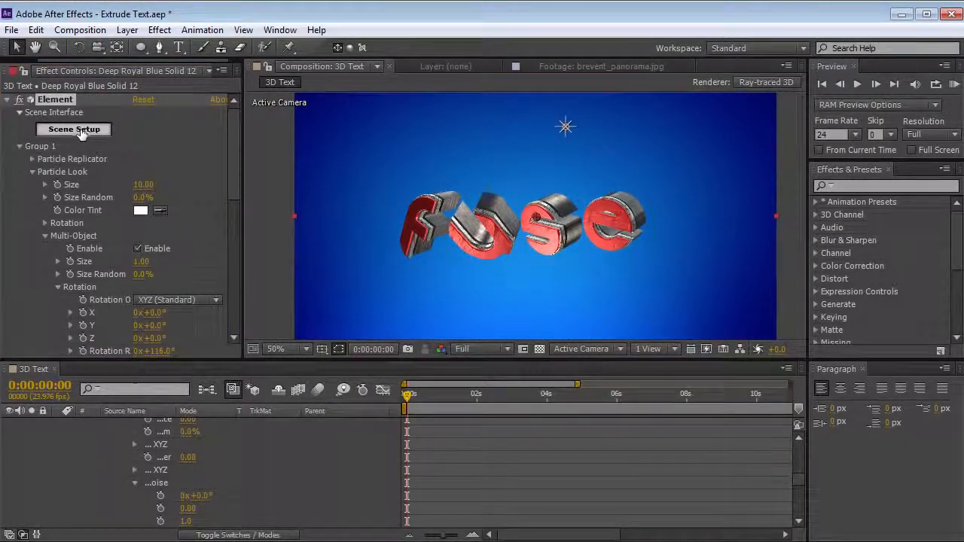
- Reopen the Element effect's scene setup
left_click(74, 129)
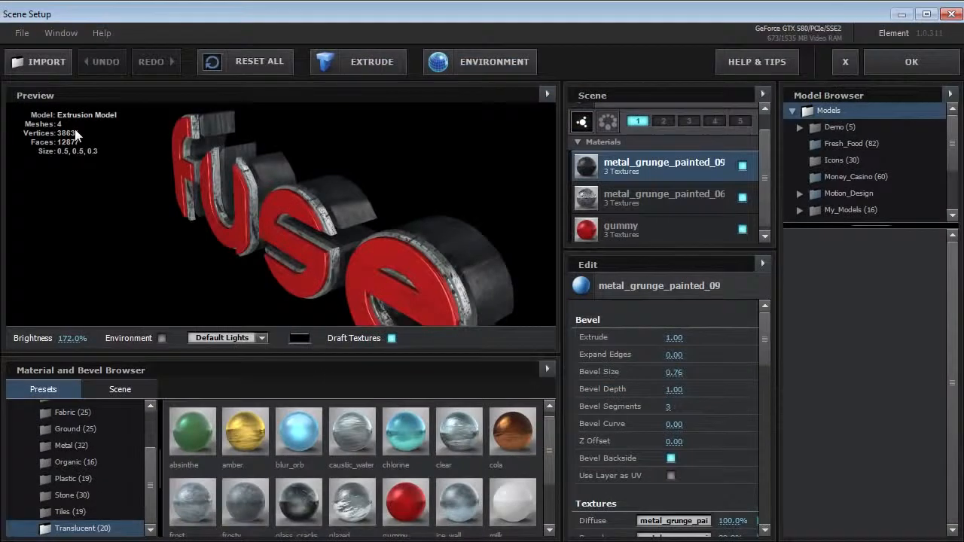
left_click_drag(348, 241, 352, 195)
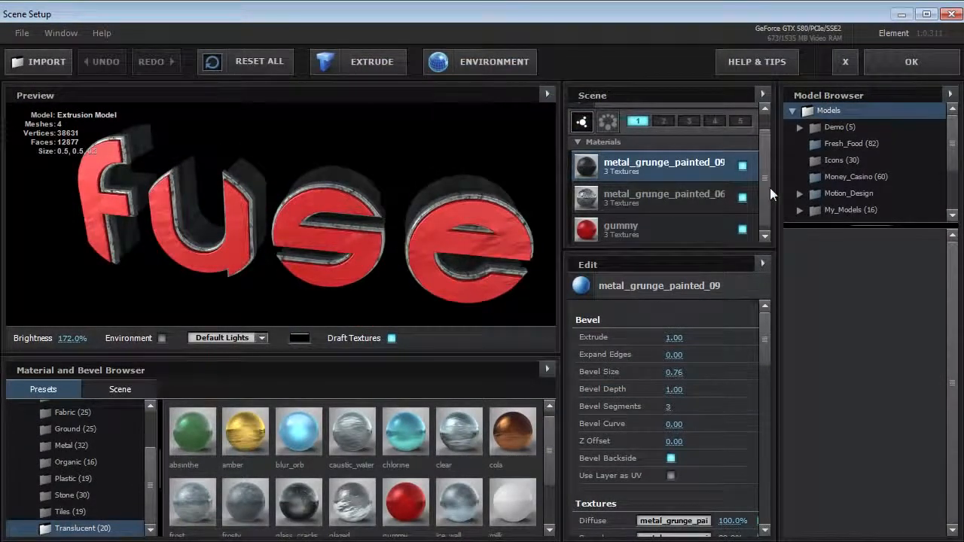
scroll(764, 189, "up", 1)
left_click_drag(324, 248, 266, 194)
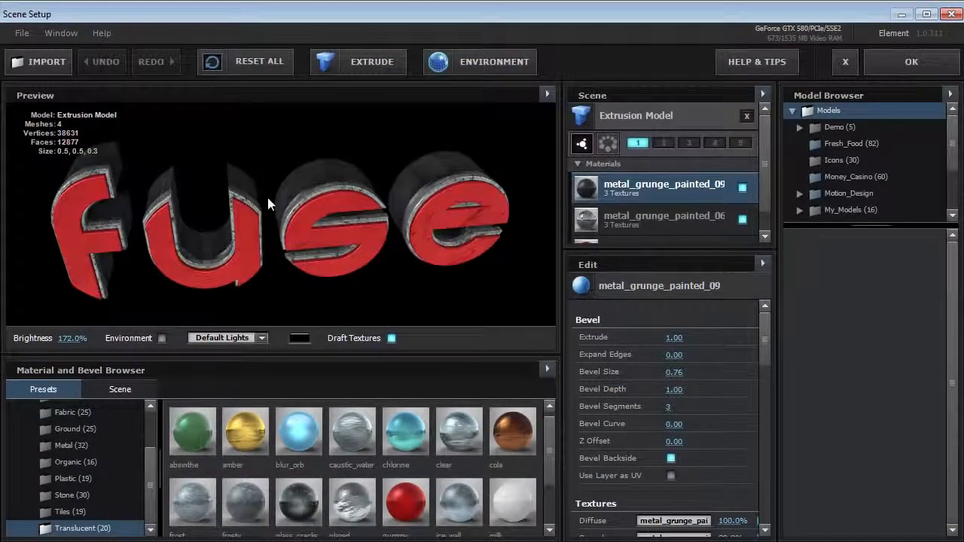
- Bring up the Save Bevel Preset dialog for the extrusion model and cancel it without saving
left_click(633, 115)
right_click(625, 119)
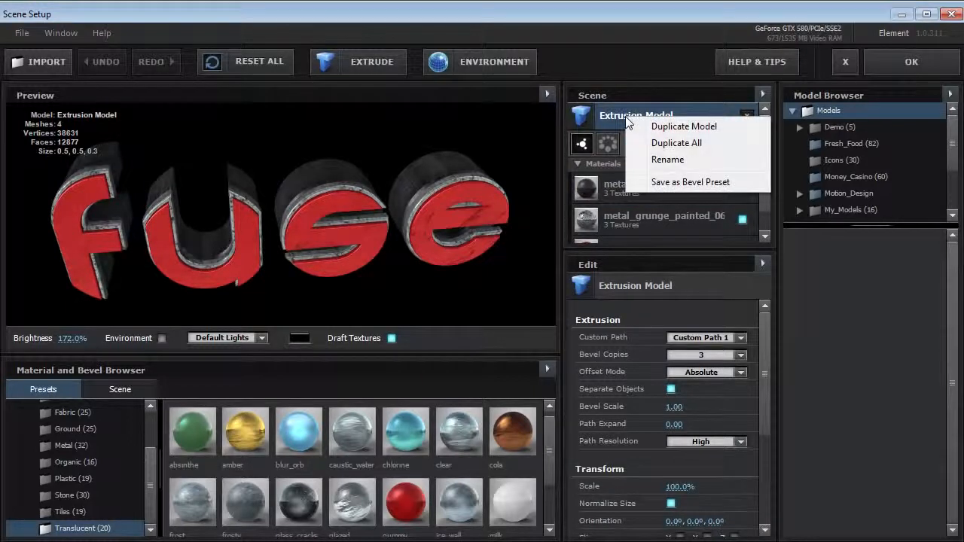
left_click(700, 186)
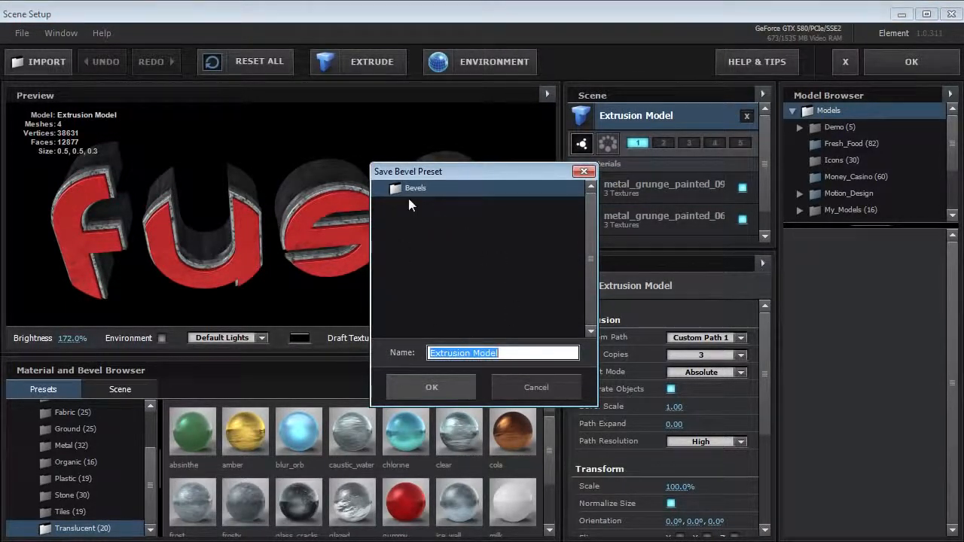
left_click(537, 387)
left_click_drag(324, 253, 215, 238)
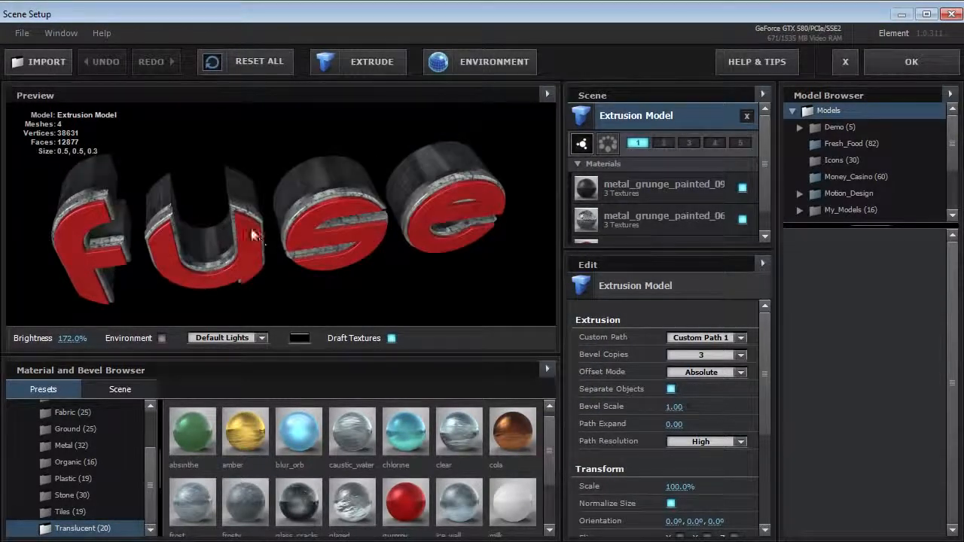
left_click_drag(160, 164, 191, 191)
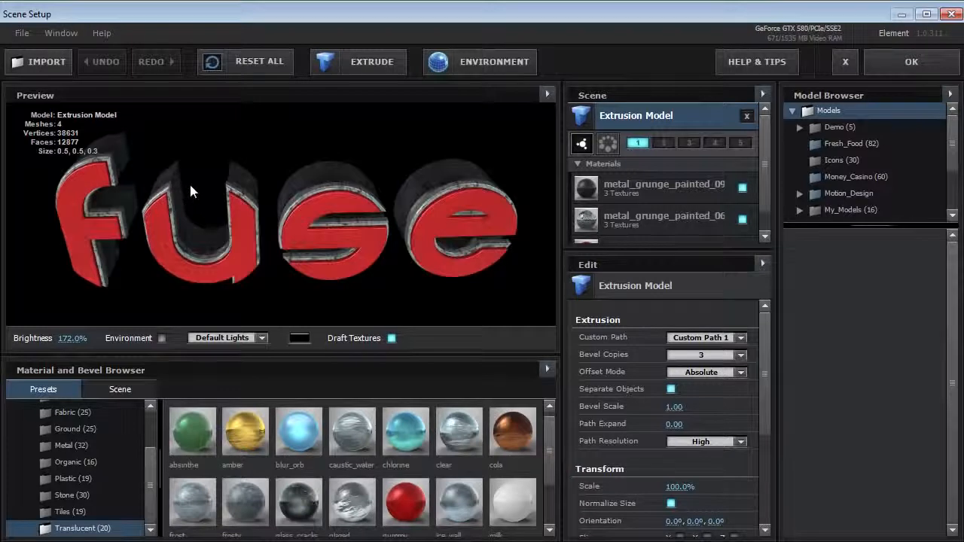
- Apply the Mirror preset from the Bevels folder to the extrusion model and show the environment in the preview
left_click_drag(152, 475, 153, 417)
left_click(43, 406)
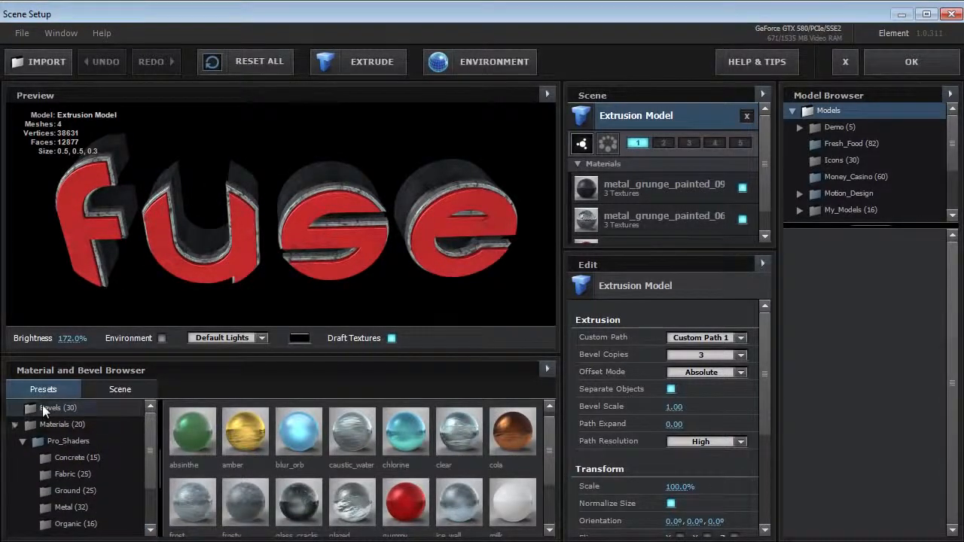
left_click_drag(548, 424, 547, 486)
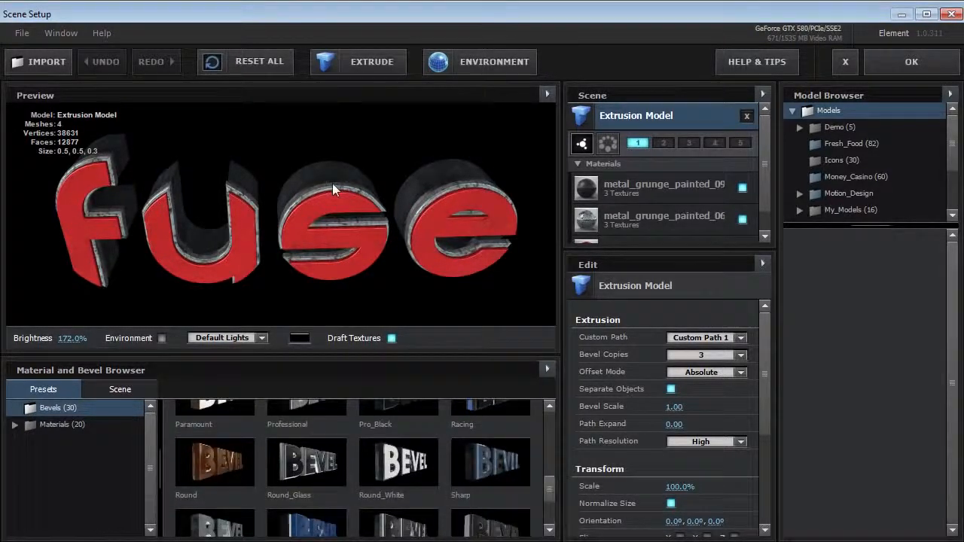
scroll(330, 187, "down", 2)
left_click_drag(310, 242, 357, 260)
left_click_drag(551, 485, 553, 466)
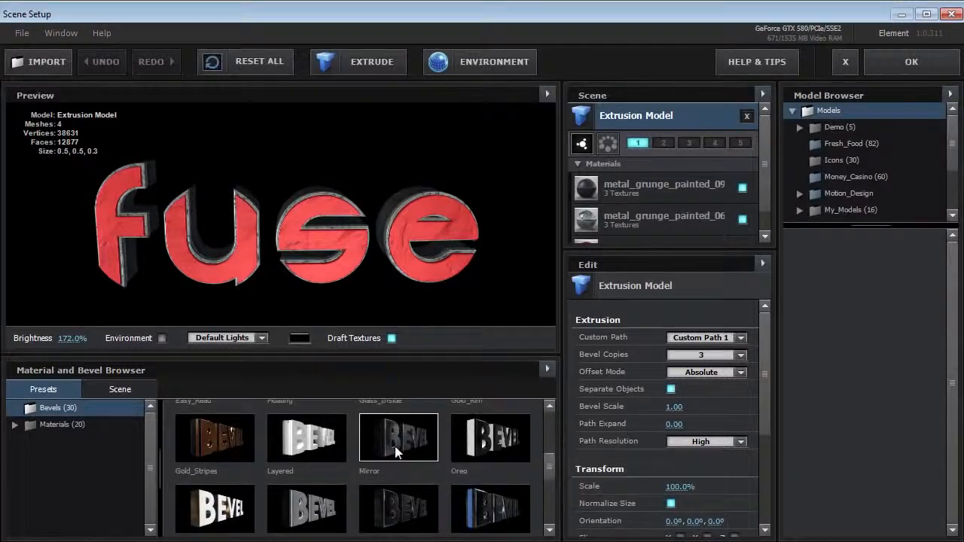
left_click_drag(395, 446, 294, 221)
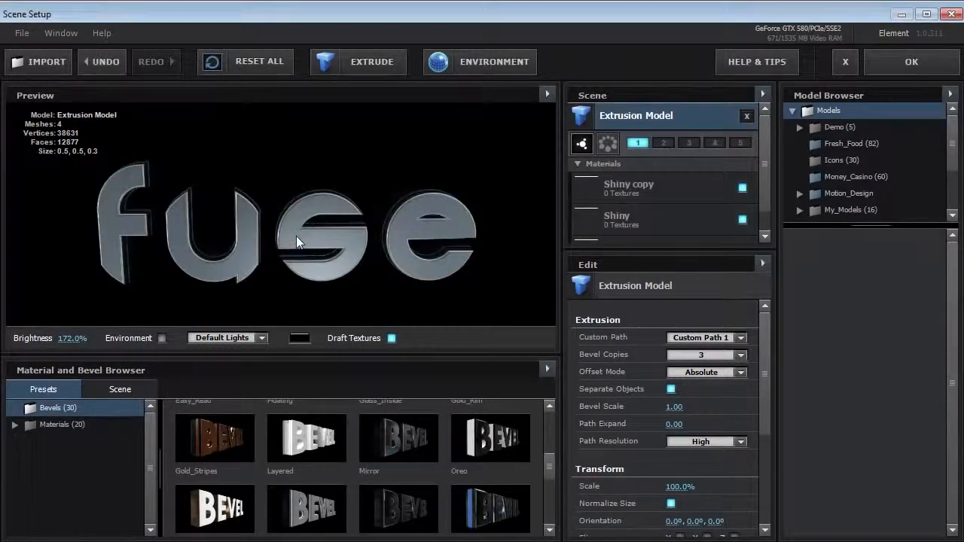
left_click_drag(280, 209, 251, 237)
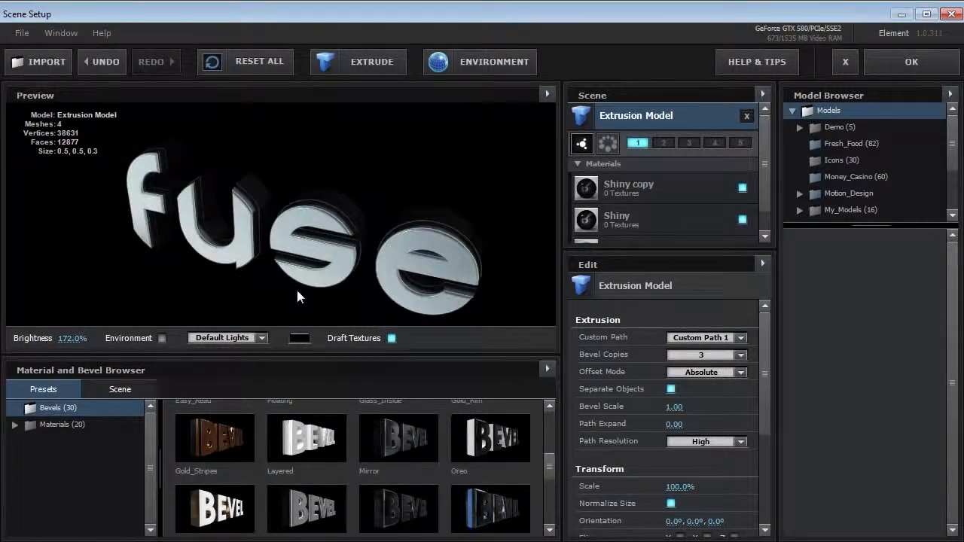
left_click_drag(220, 446, 651, 117)
left_click_drag(315, 202, 272, 252)
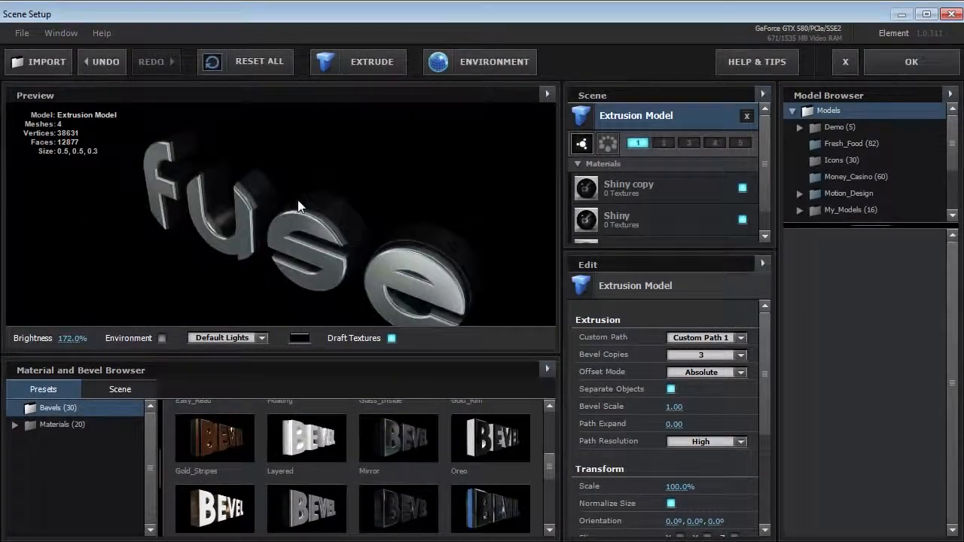
left_click(162, 338)
left_click_drag(219, 263, 304, 251)
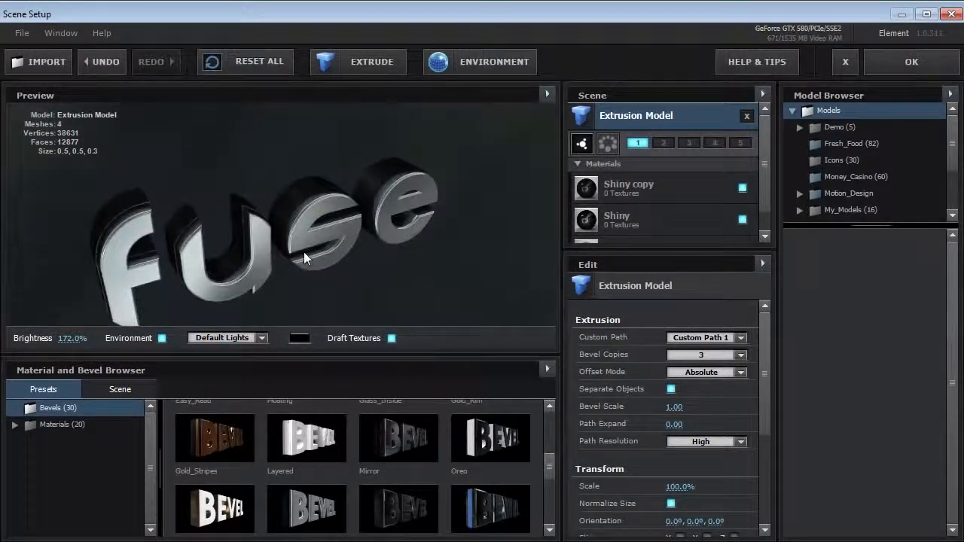
- Replace the Shiny material with the amber preset from the Translucent materials
left_click(64, 428)
left_click(61, 440)
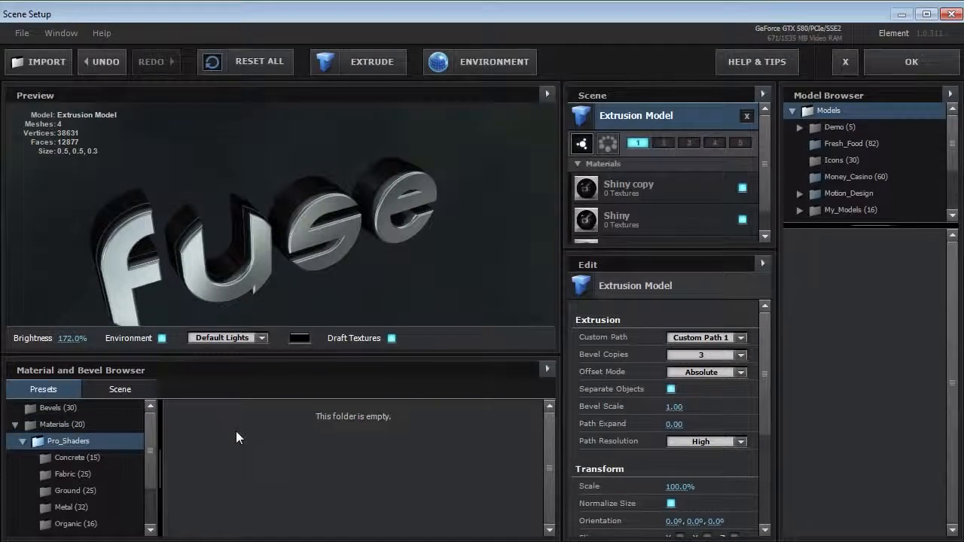
left_click_drag(147, 450, 145, 503)
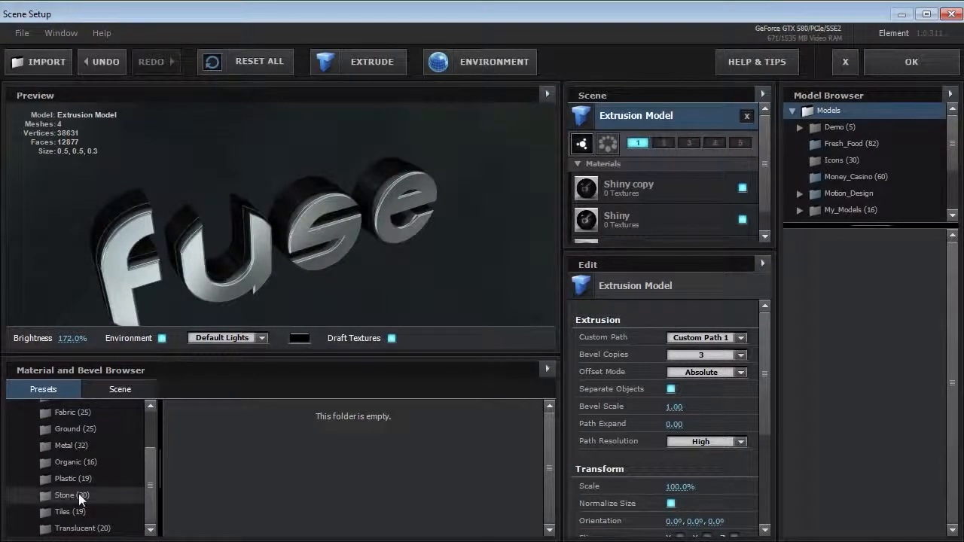
left_click(73, 446)
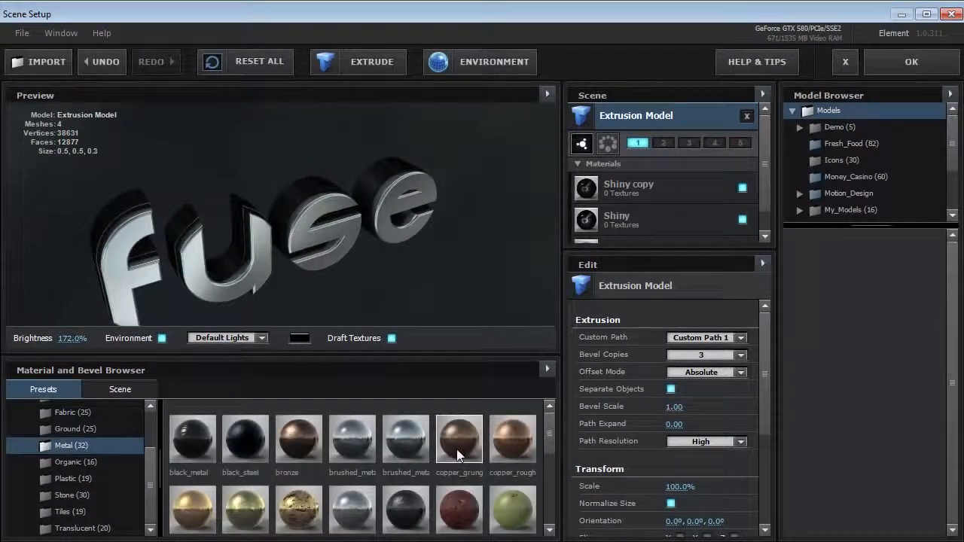
left_click(81, 529)
left_click_drag(245, 439, 642, 217)
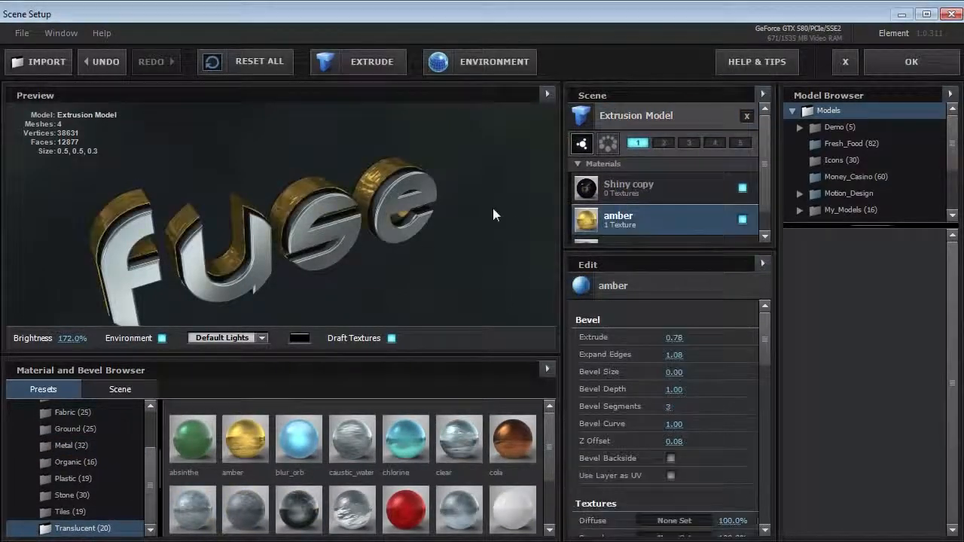
left_click_drag(335, 242, 320, 209)
- Replace the Shiny copy material with the gummy preset and enlarge the scene list to show all three materials
left_click_drag(407, 513, 629, 187)
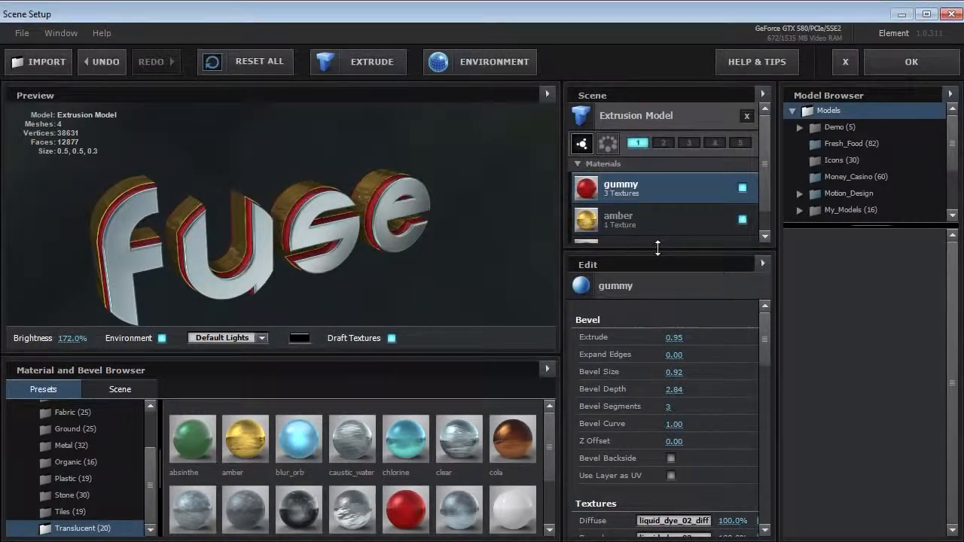
left_click_drag(385, 248, 197, 254)
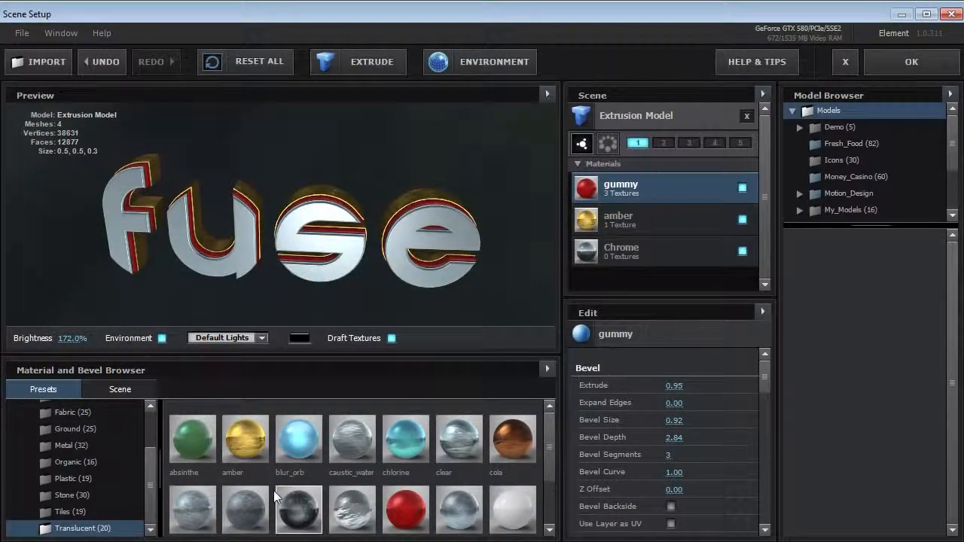
- Replace the amber material with the metal_bumpy preset from the Metal materials
left_click(71, 446)
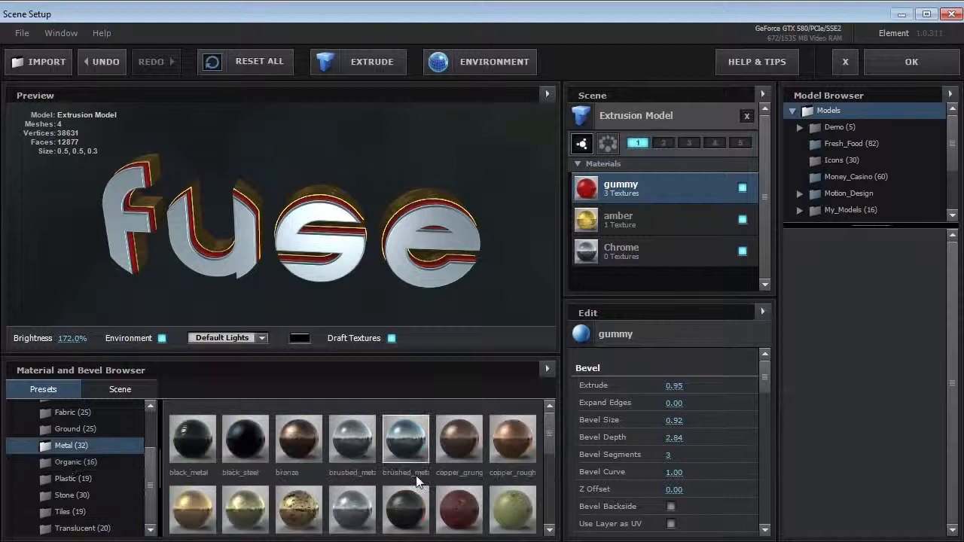
left_click_drag(410, 516, 627, 219)
left_click_drag(250, 226, 329, 192)
- Try out presets from the Bevels folder on the extrusion model, finishing with Round_White
scroll(150, 453, "up", 2)
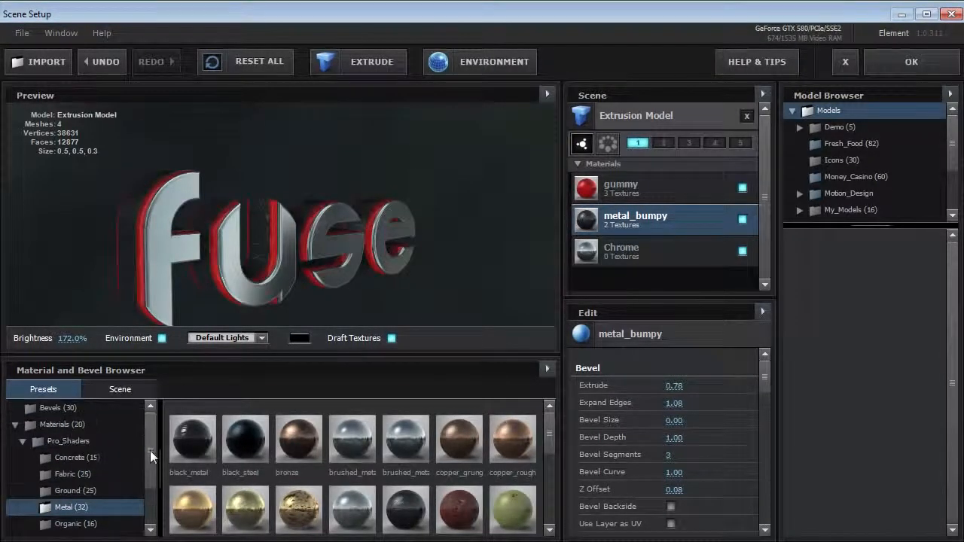
left_click(58, 408)
left_click_drag(552, 429, 553, 454)
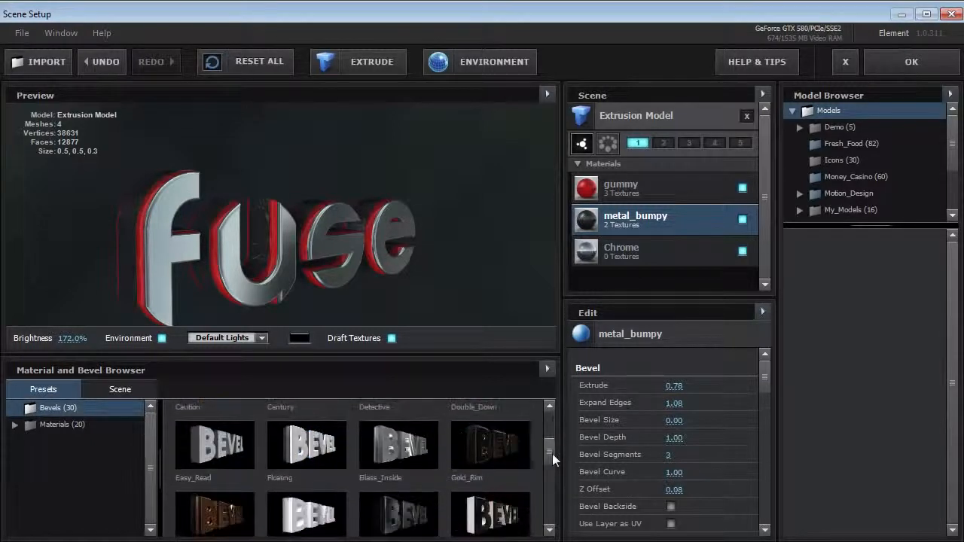
left_click_drag(305, 252, 278, 272)
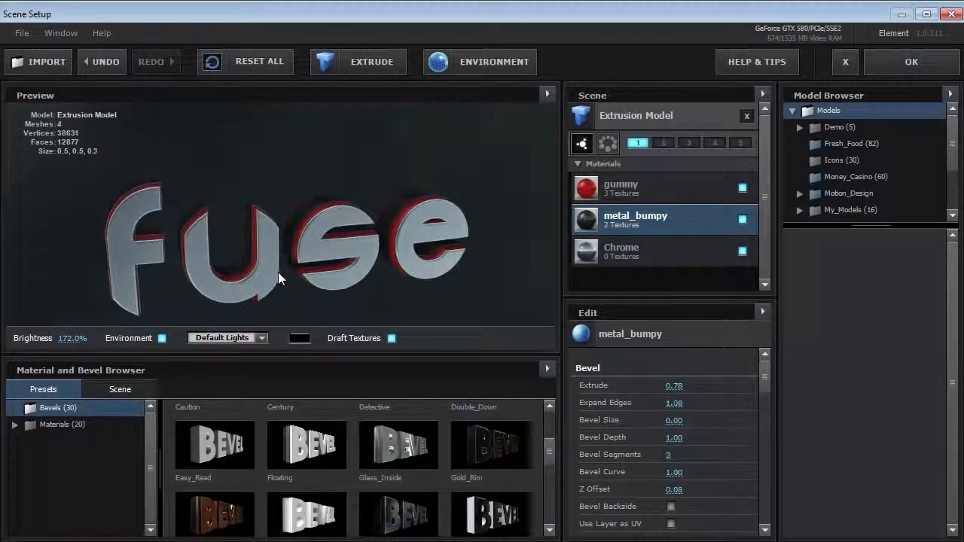
scroll(329, 467, "down", 5)
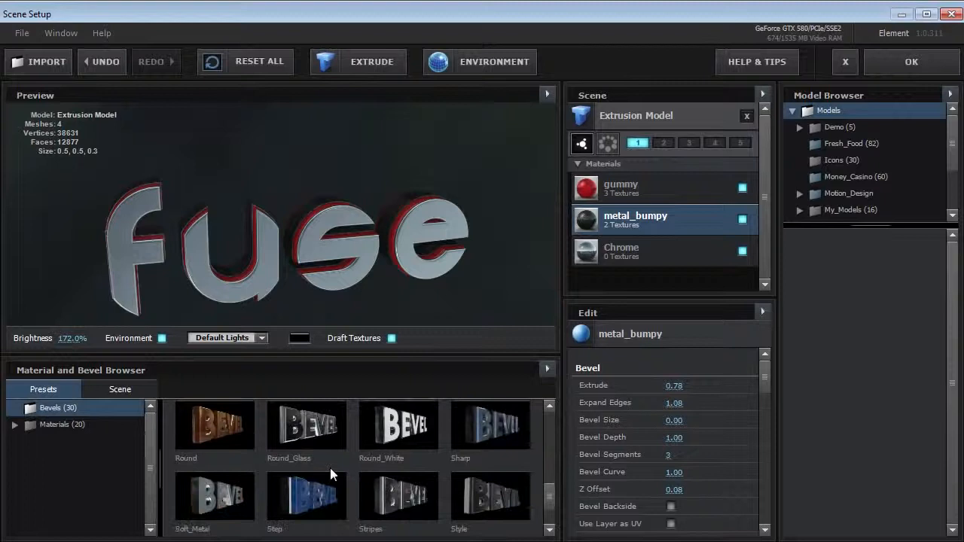
scroll(329, 468, "up", 2)
left_click_drag(224, 437, 267, 280)
left_click_drag(326, 256, 269, 243)
left_click_drag(399, 479, 294, 230)
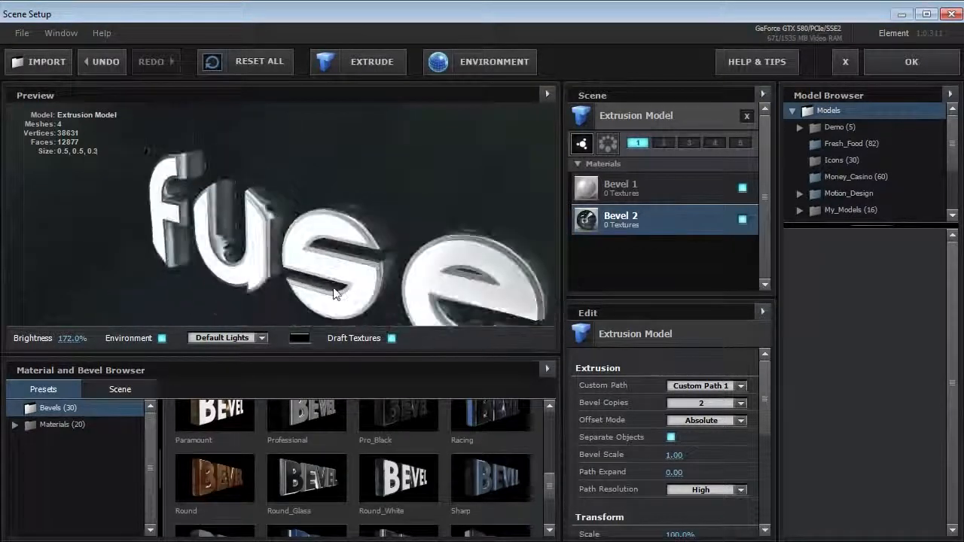
- Apply the Universal bevel preset to the extrusion model and replace it with the Gold_Rim preset
scroll(545, 487, "down", 2)
left_click_drag(343, 491, 236, 241)
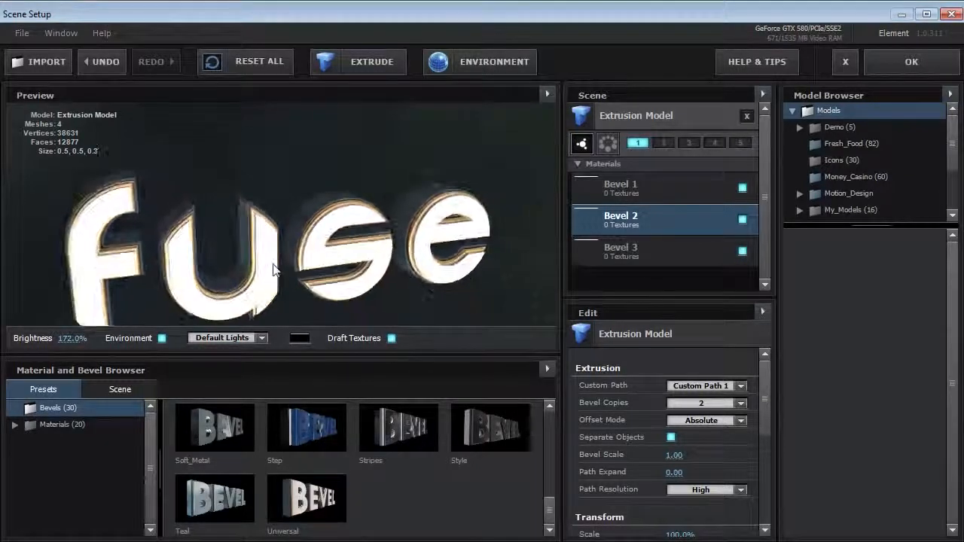
left_click_drag(550, 508, 556, 426)
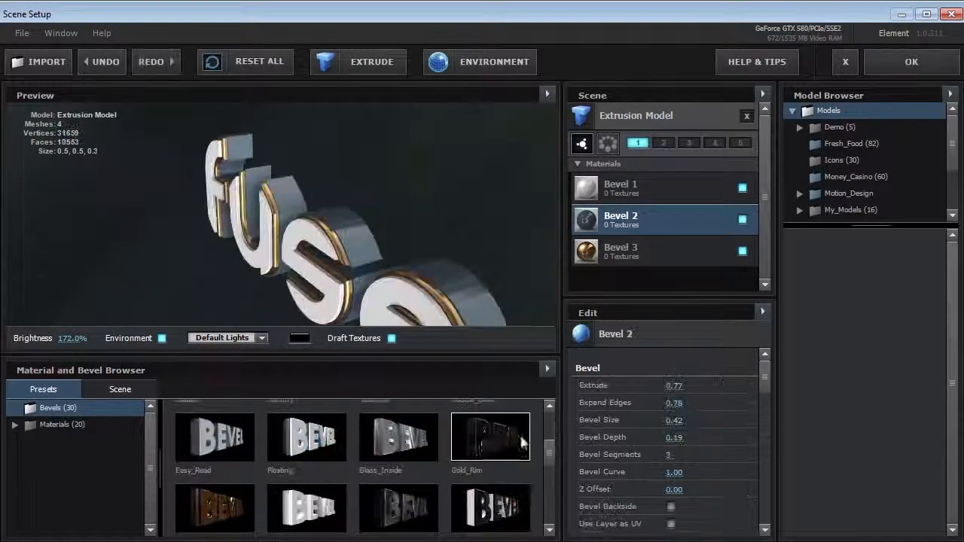
left_click_drag(491, 440, 244, 287)
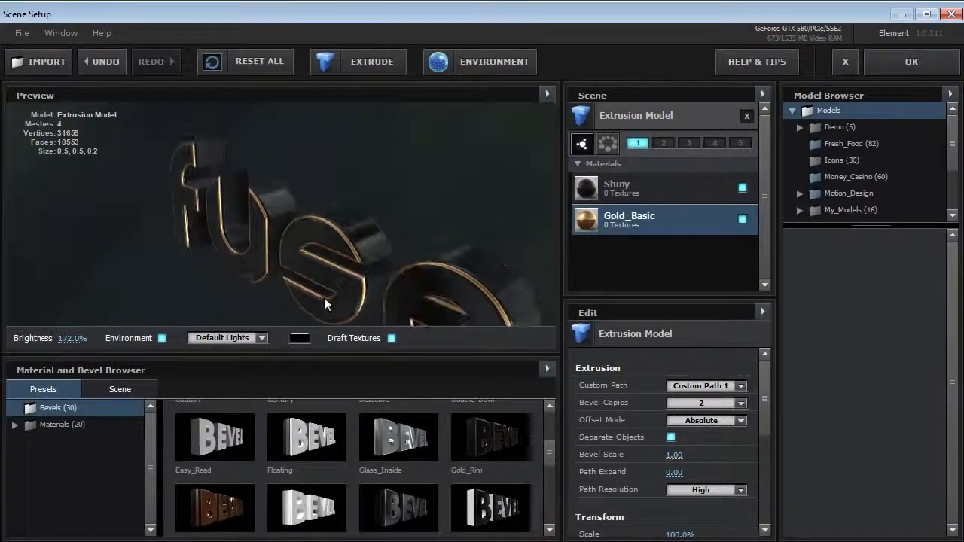
left_click_drag(269, 235, 360, 229)
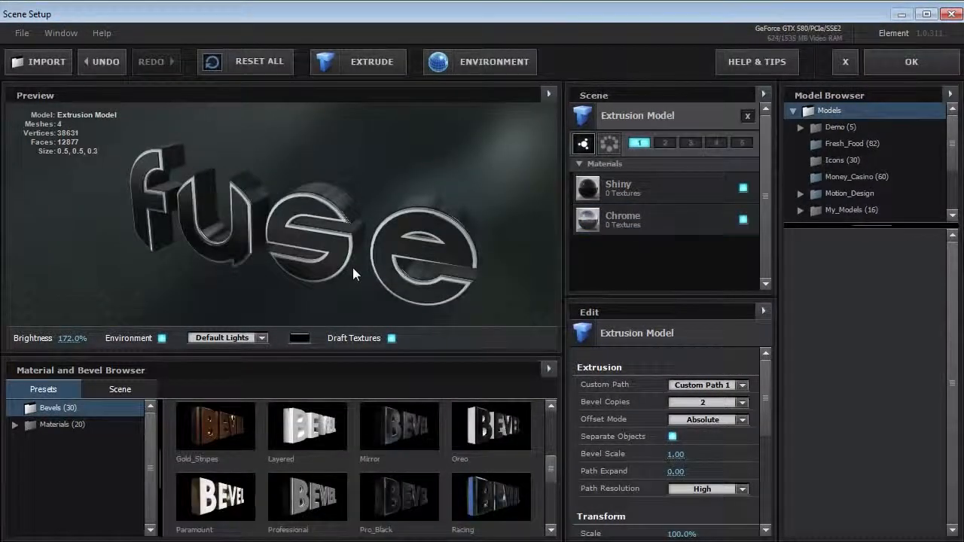
- Set the scene's environment texture to Studio and inspect its reflections on the fuse text
left_click_drag(224, 227, 245, 227)
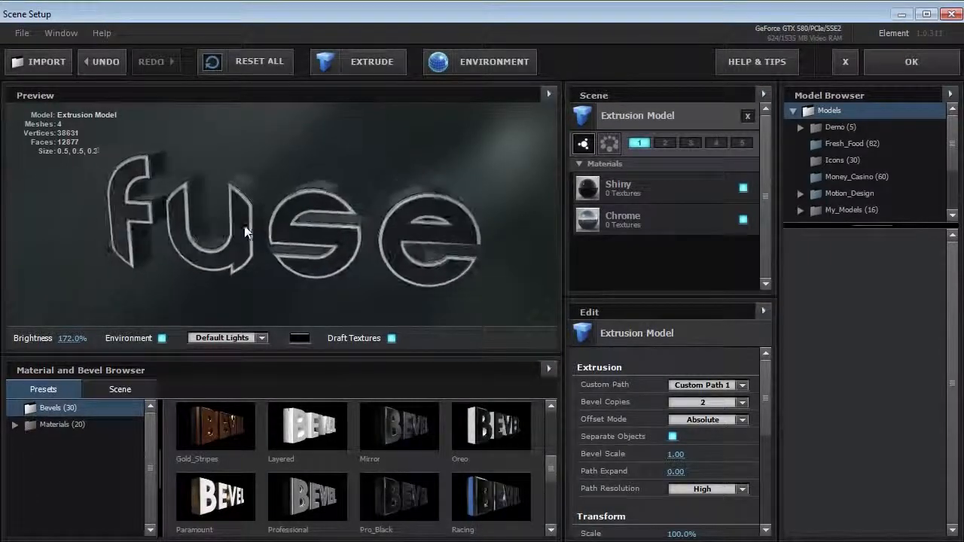
left_click(476, 63)
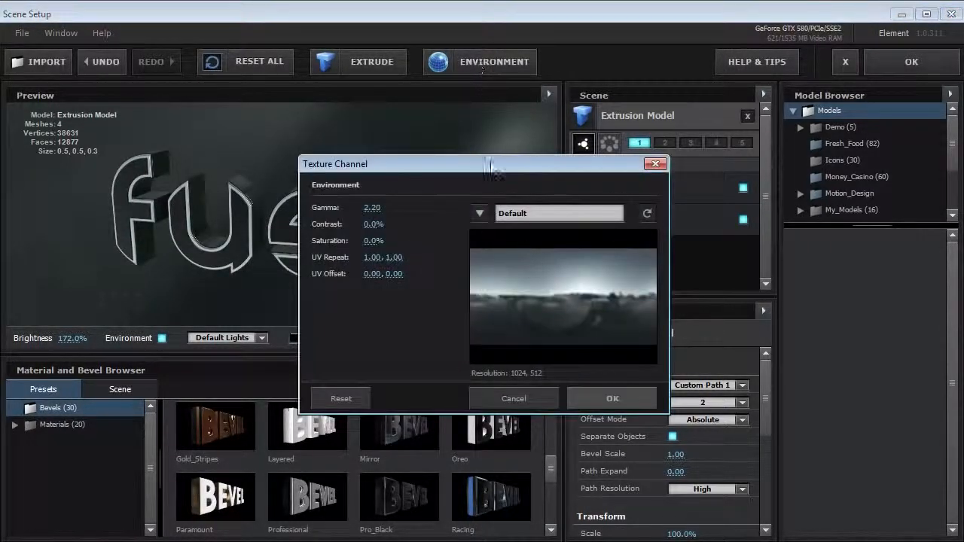
left_click_drag(494, 163, 721, 120)
left_click(708, 169)
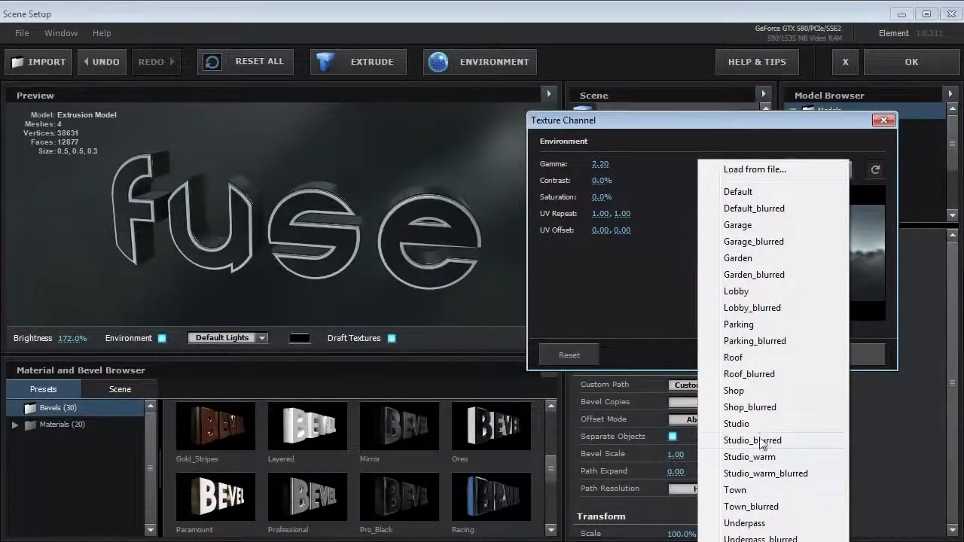
left_click(737, 424)
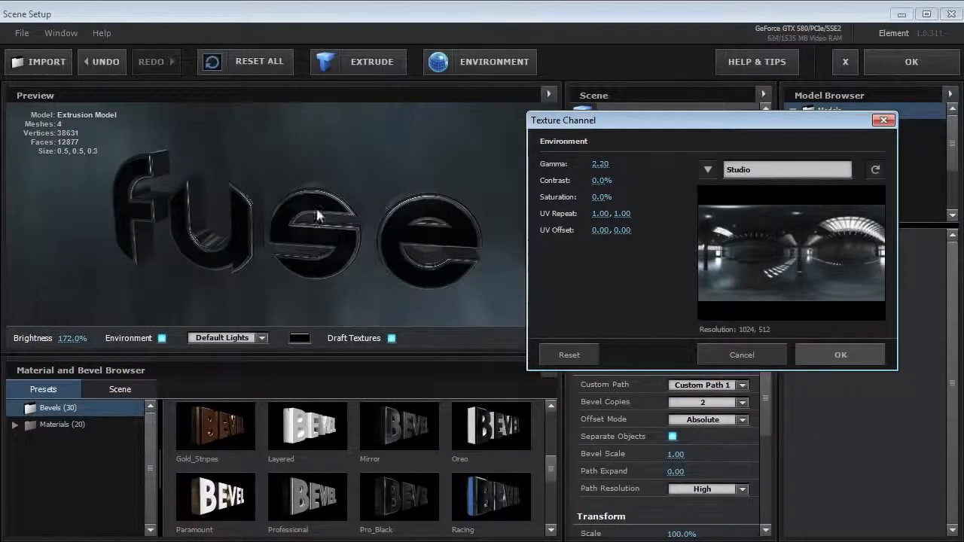
left_click(841, 355)
left_click_drag(173, 223, 279, 226)
- Hide the environment background in the preview and view the reflections on the text from several angles
left_click(161, 338)
left_click_drag(294, 258, 224, 255)
left_click_drag(295, 249, 234, 253)
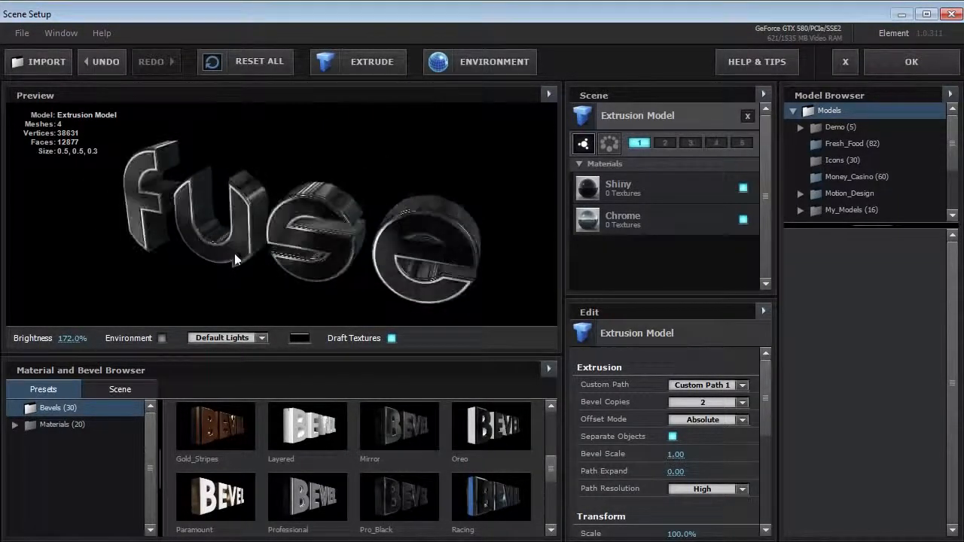
- Try the Garage and Shop environment textures and set the environment to Garden
left_click(496, 64)
left_click_drag(526, 164, 728, 153)
left_click(683, 203)
left_click(719, 259)
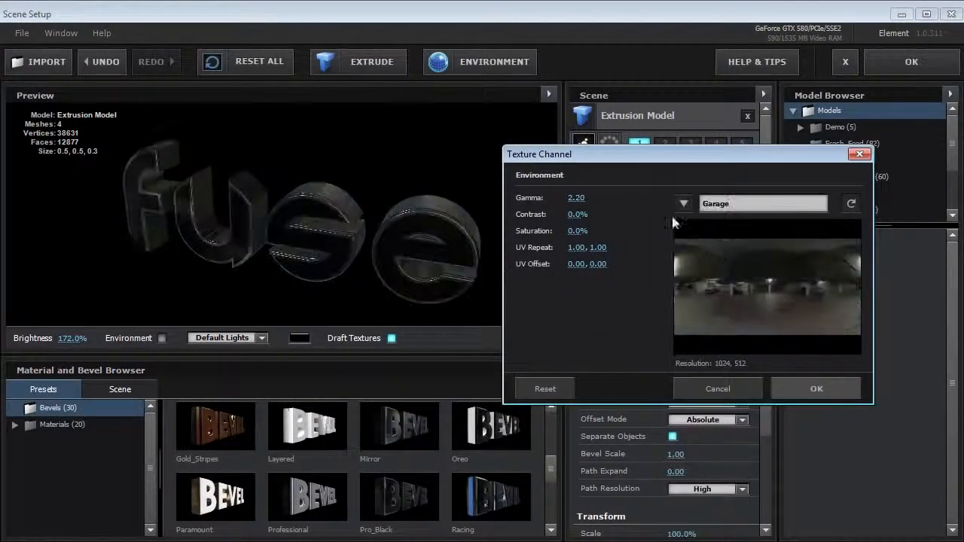
left_click(684, 204)
left_click(709, 424)
left_click(684, 204)
left_click(716, 294)
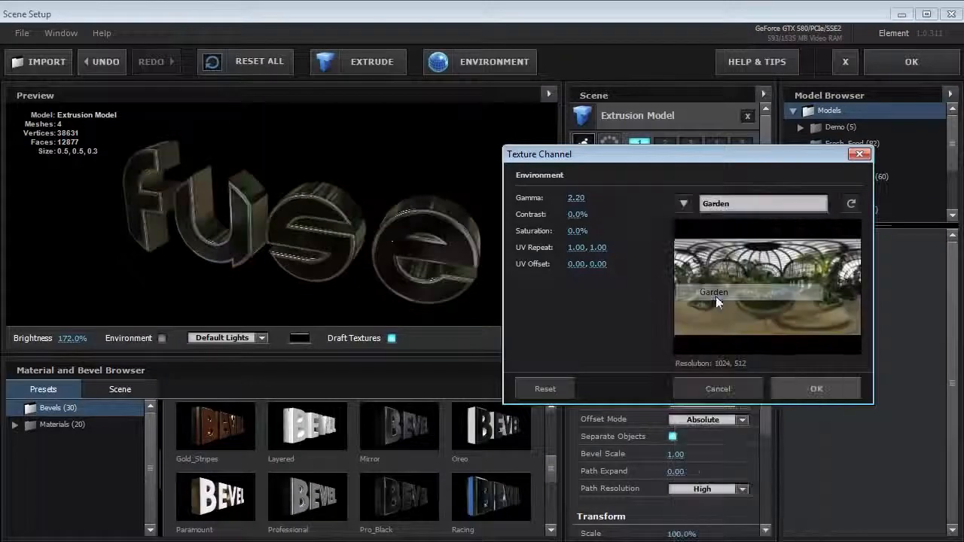
left_click(780, 391)
- Show the Garden environment in the preview, check how it reflects on the text, and hide it again
left_click(161, 338)
left_click_drag(236, 252, 236, 223)
left_click(161, 338)
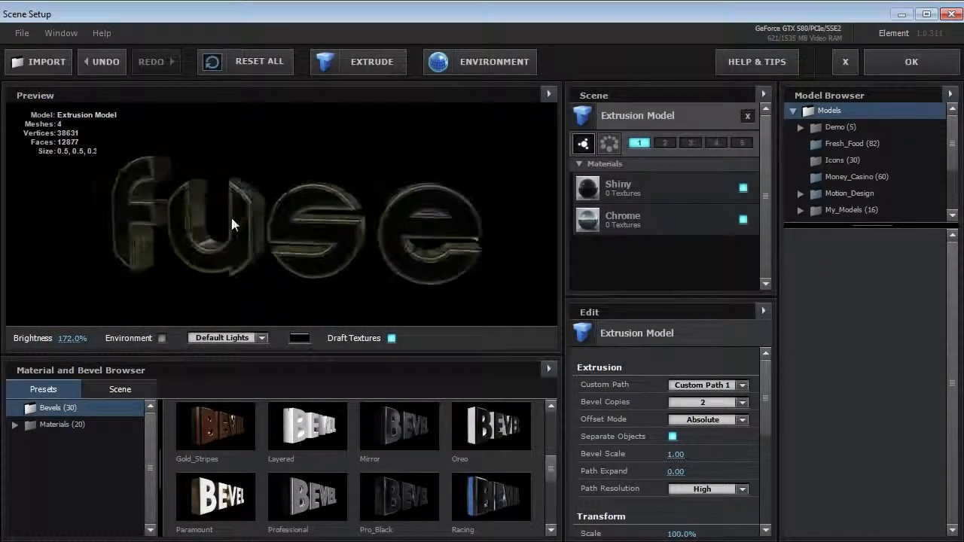
- Change the environment texture to Town and check the reflections on the text
left_click(480, 62)
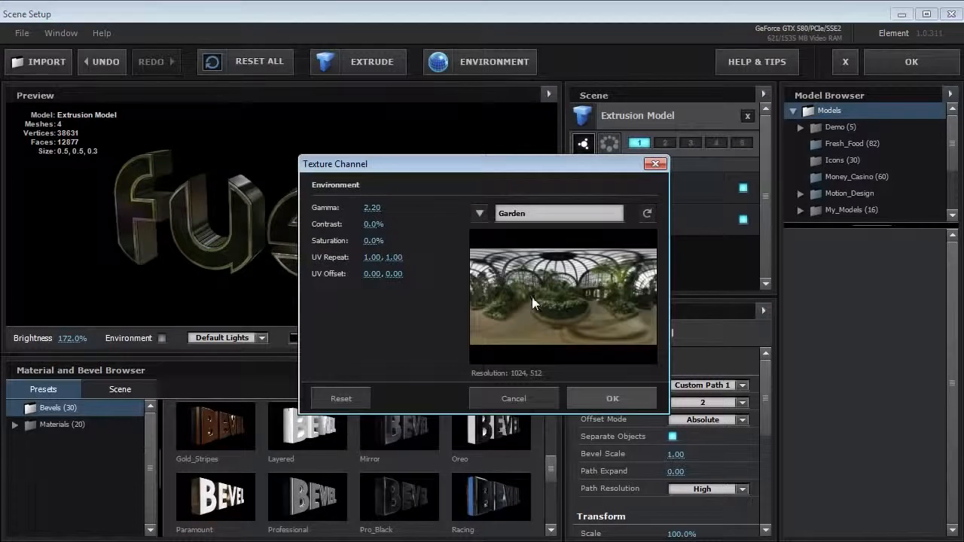
left_click(480, 214)
left_click(507, 533)
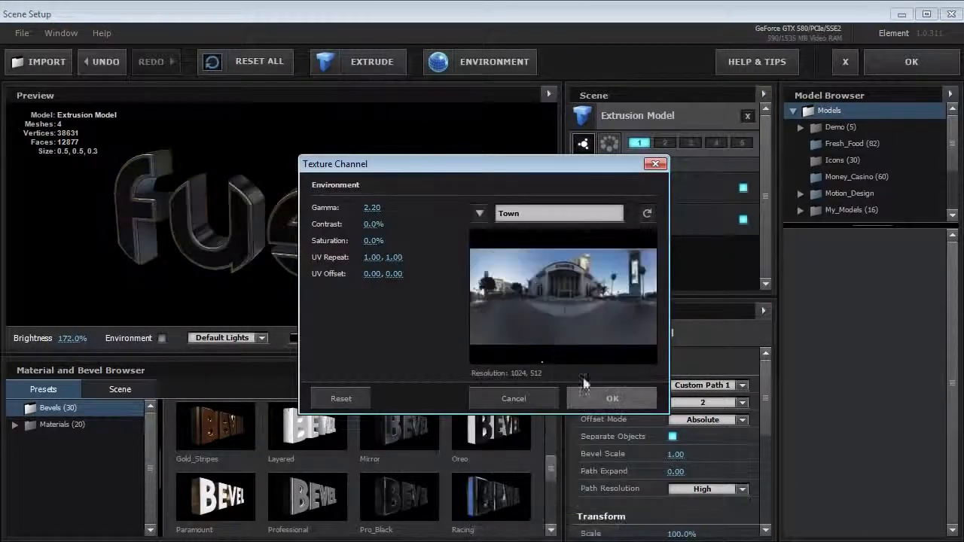
left_click(612, 398)
left_click_drag(226, 213, 187, 160)
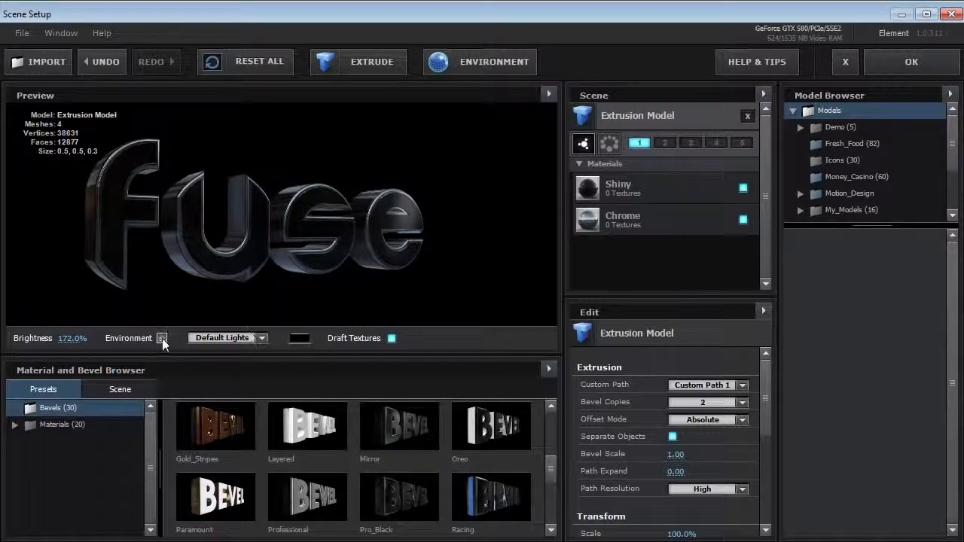
- Show the Town environment behind the text to compare it with the reflections, and hide it again
left_click(162, 339)
left_click_drag(270, 227, 218, 232)
left_click(164, 337)
left_click_drag(293, 193, 292, 220)
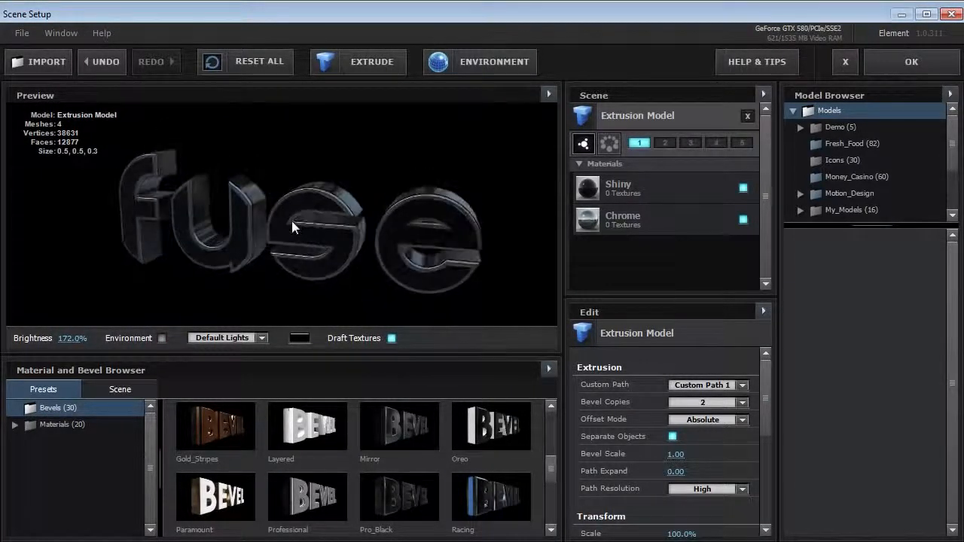